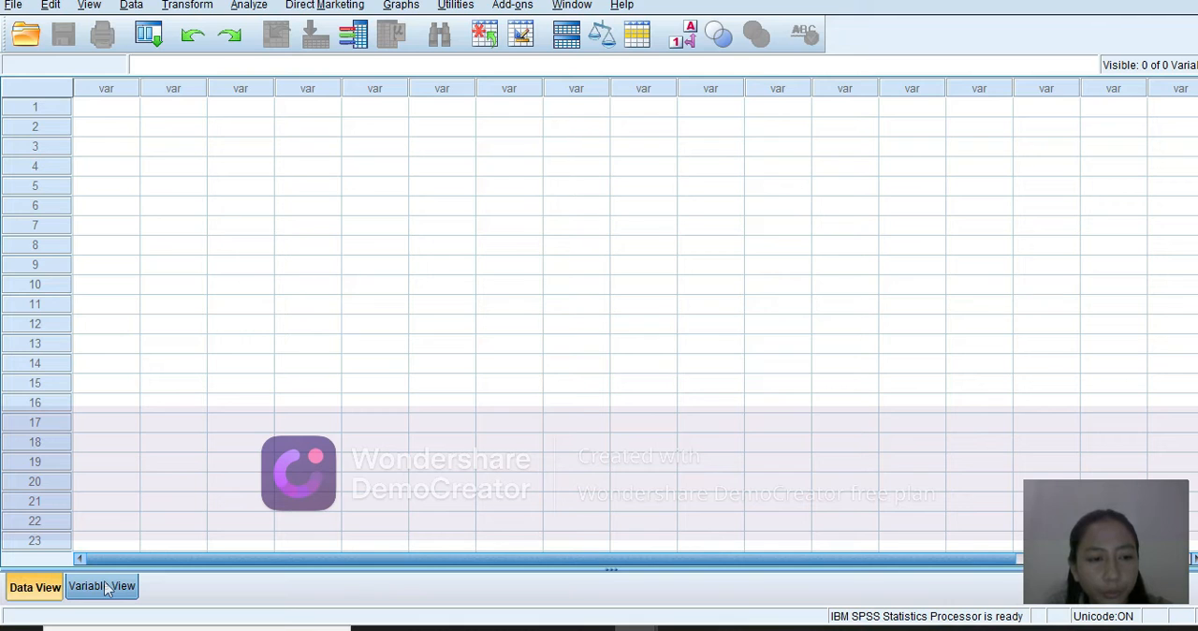
Define two new variables in the variable definitions, named X and Y.
click(107, 587)
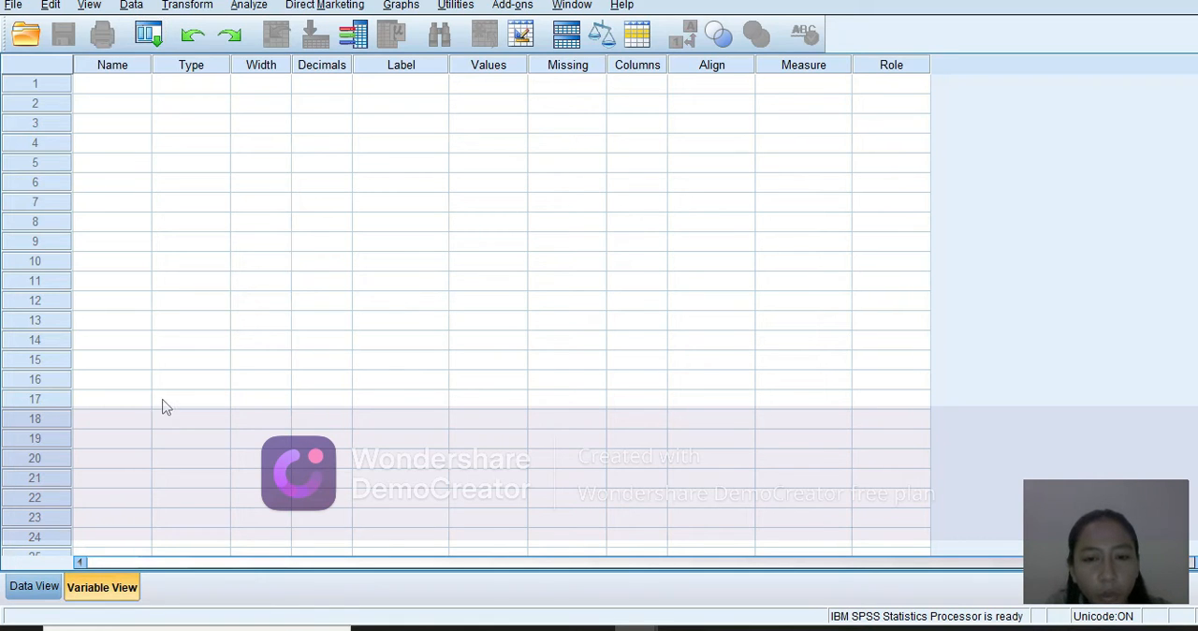
click(136, 84)
click(132, 87)
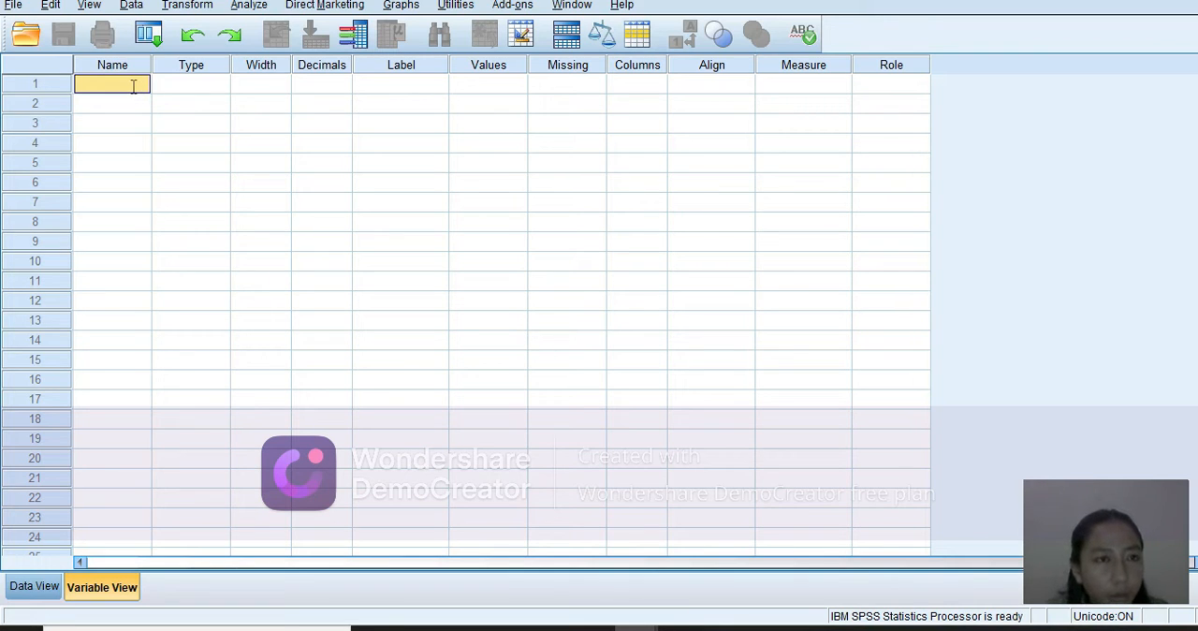
text(X)
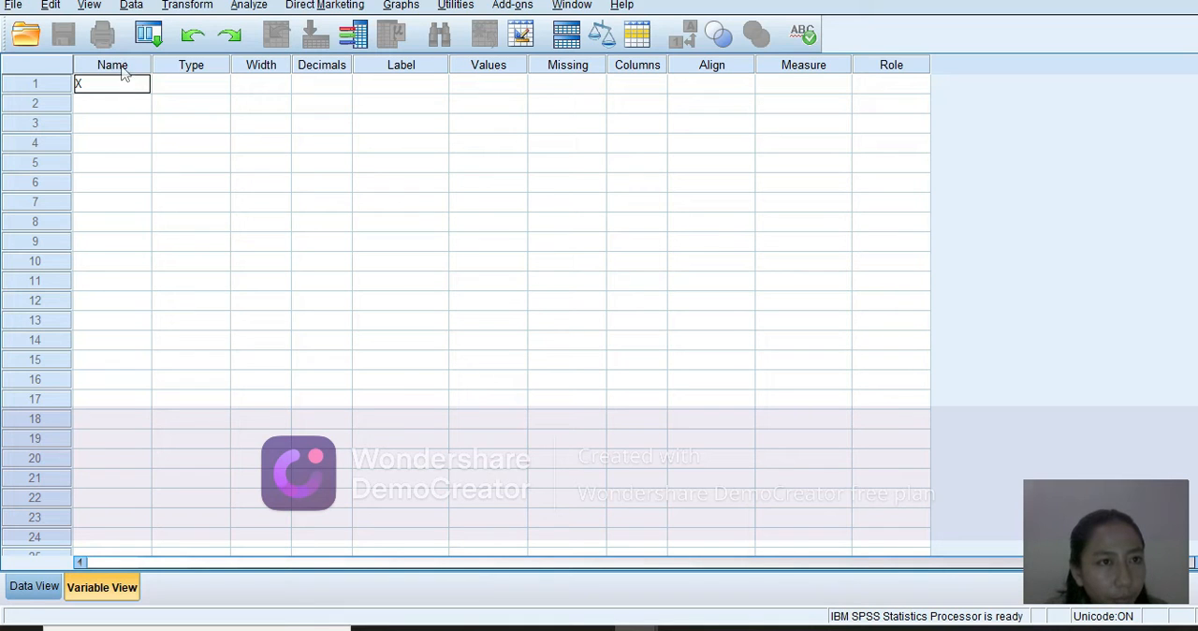
click(122, 70)
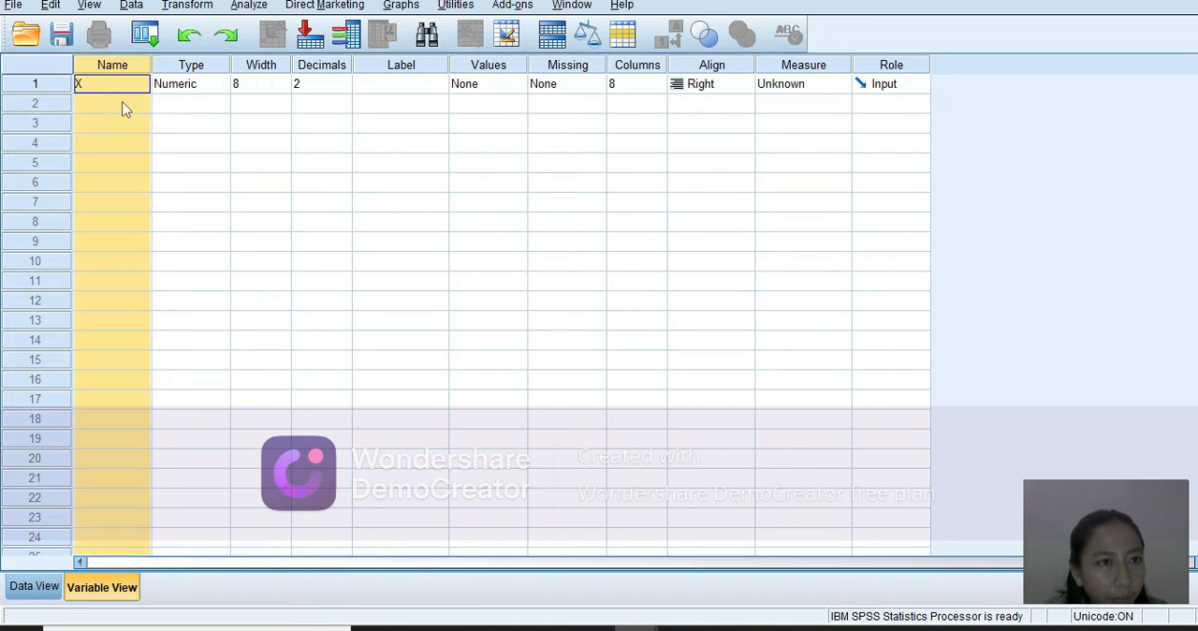
click(124, 105)
text(Y)
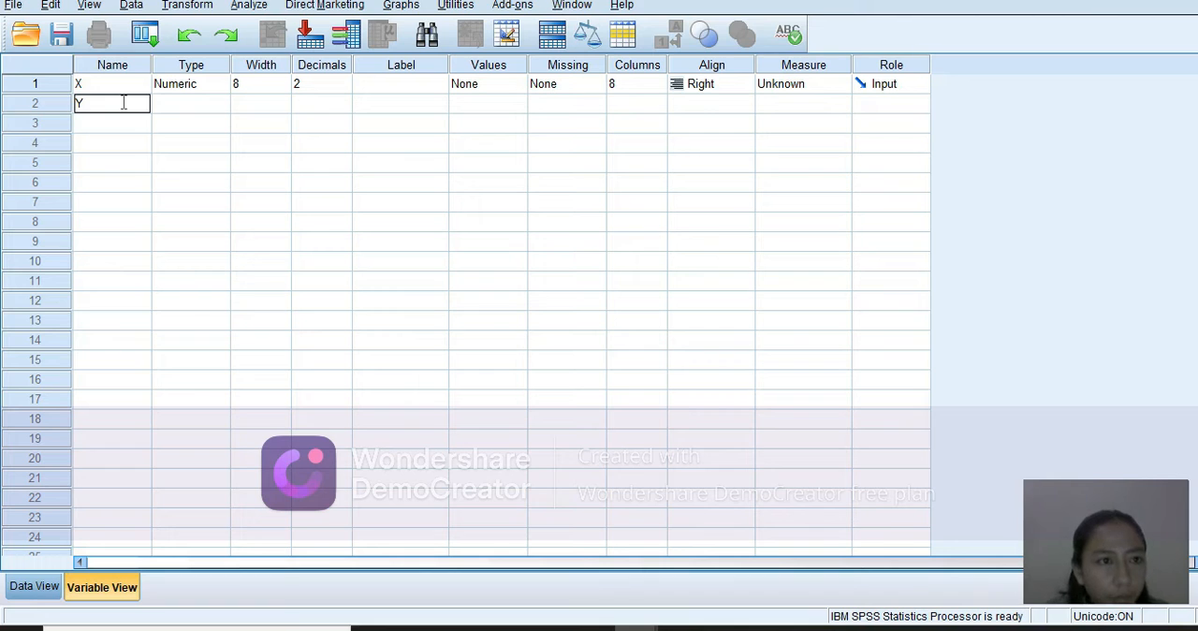
key(Return)
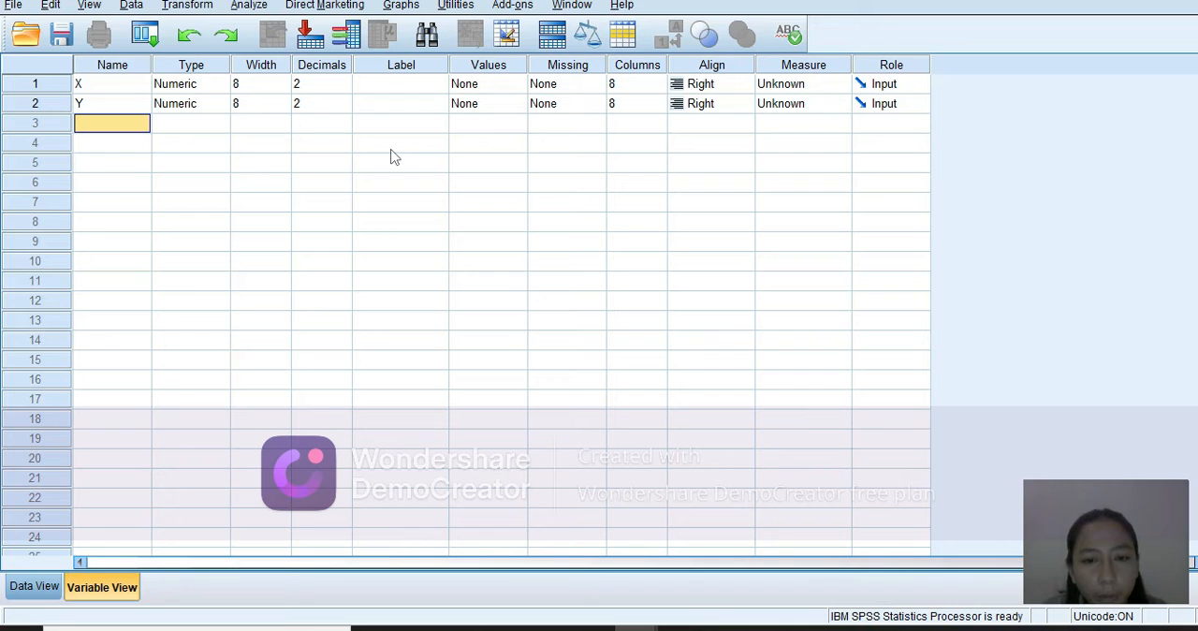
Give variable X the label "Stres Kerja".
click(392, 85)
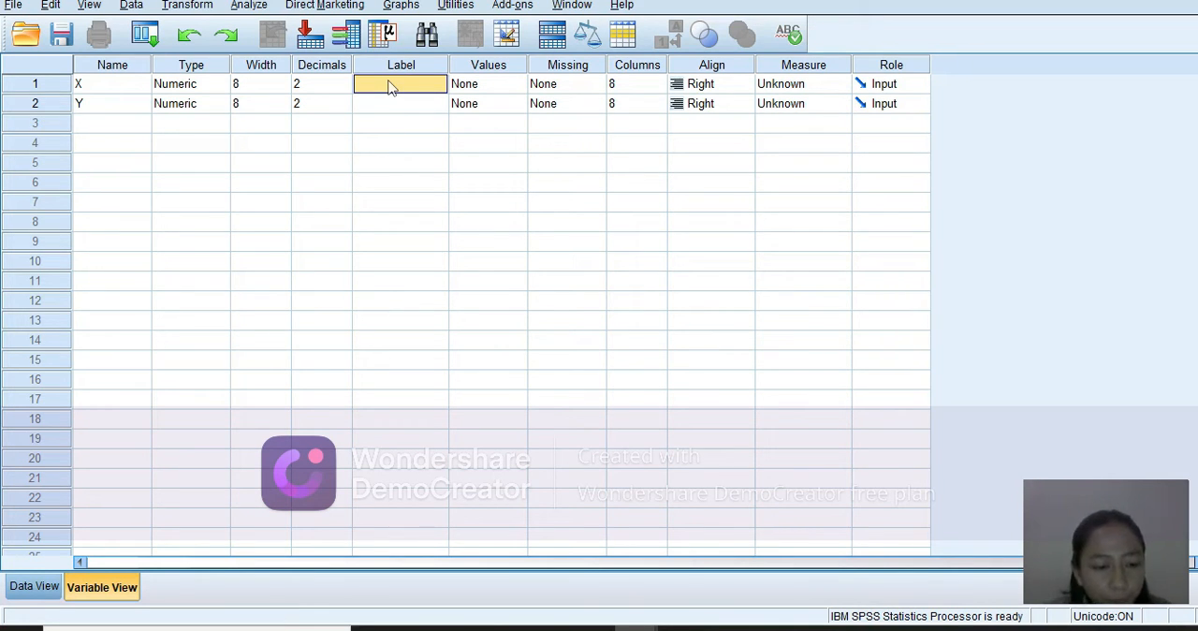
text(S)
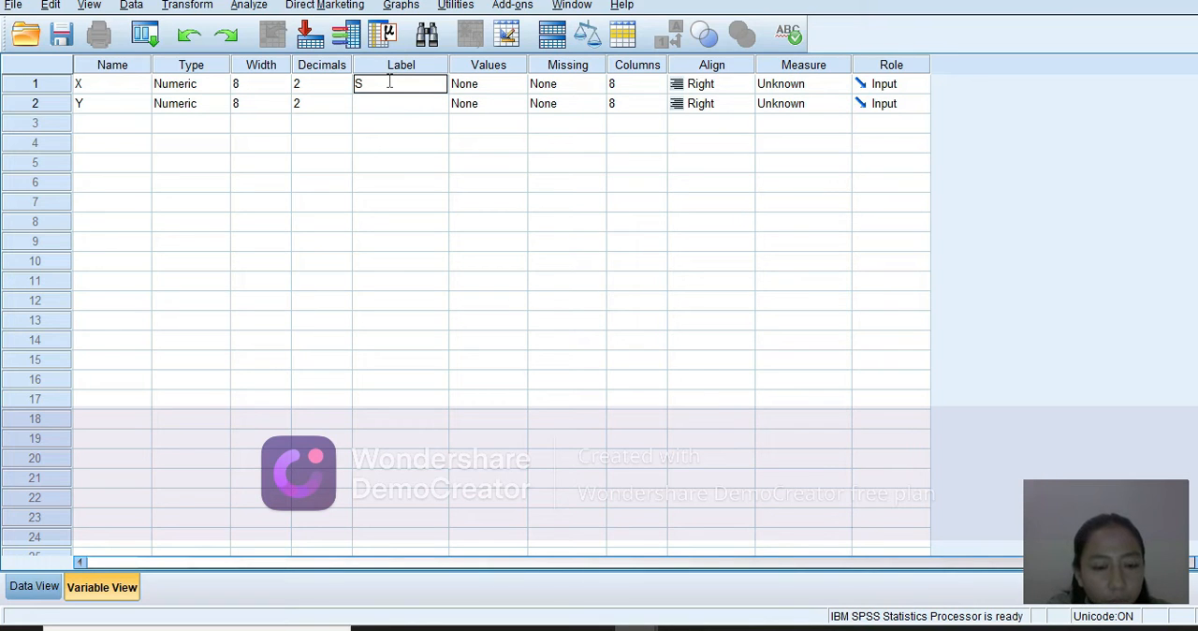
text(tres)
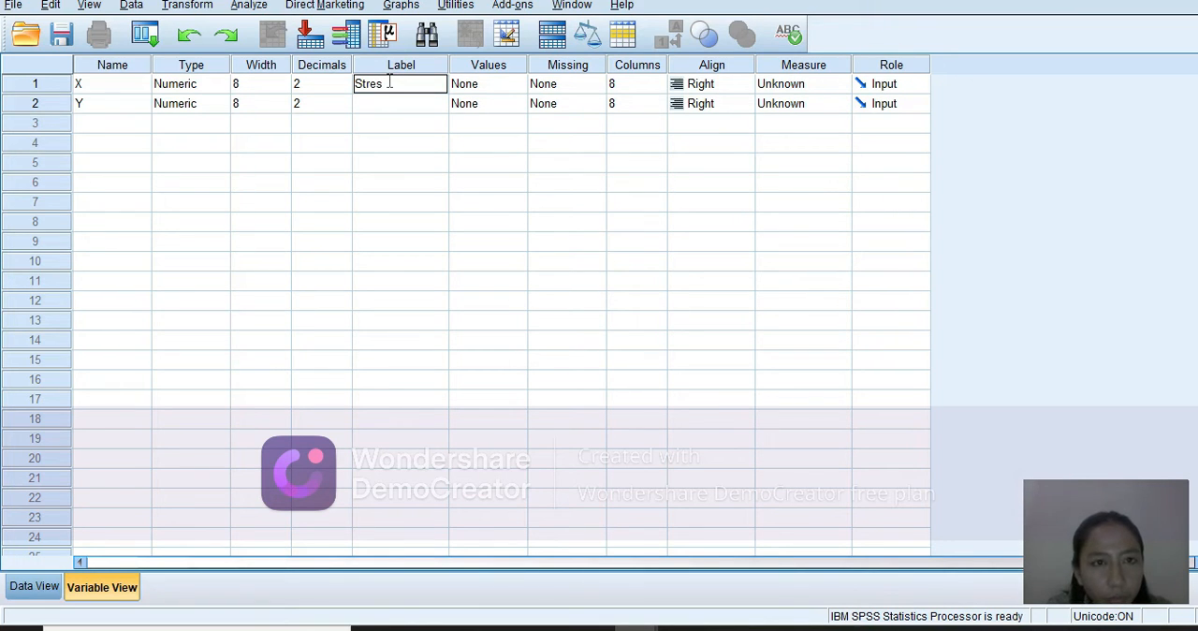
text( Kerja)
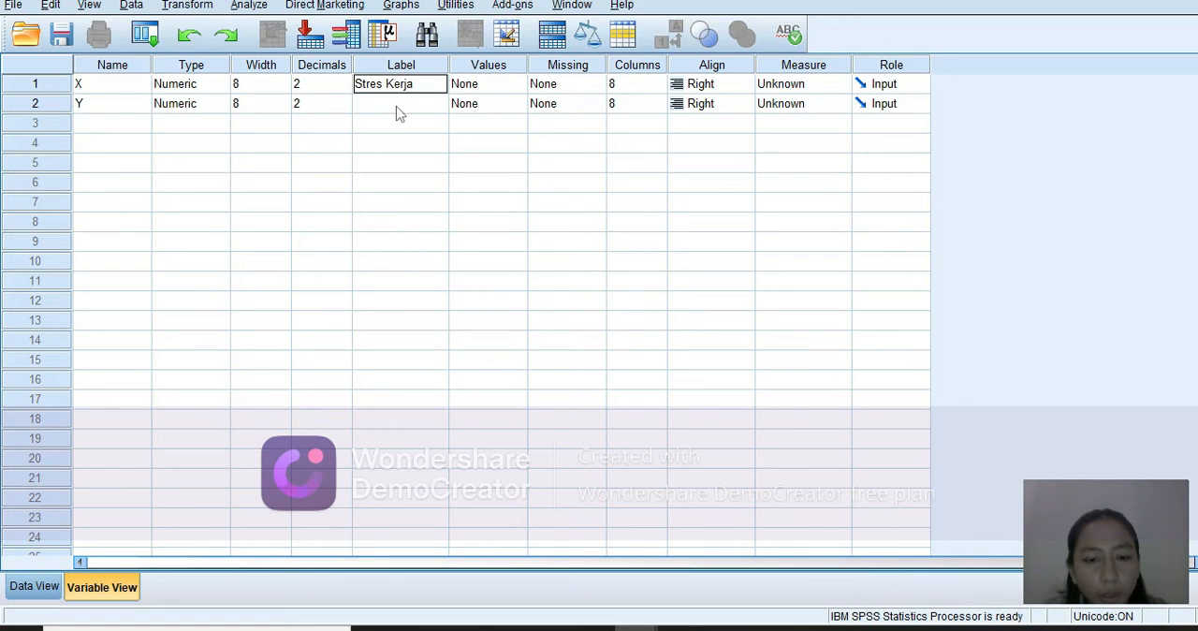
Give variable Y the label "Kinerja Pegawai" and return to the data grid.
click(396, 110)
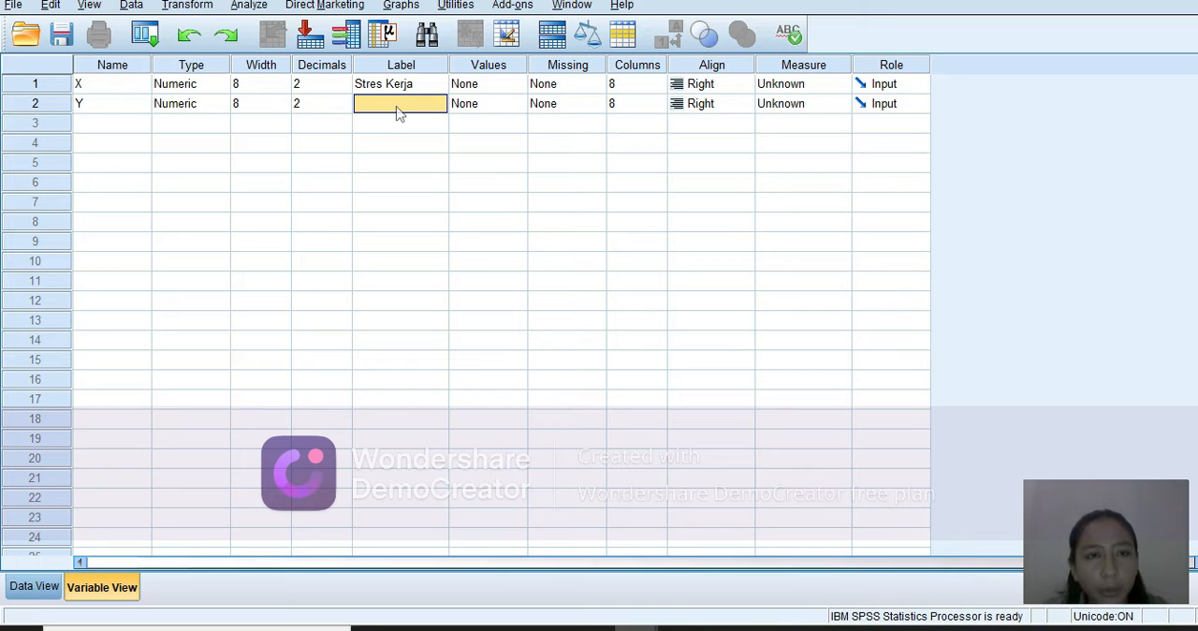
click(396, 111)
text(K)
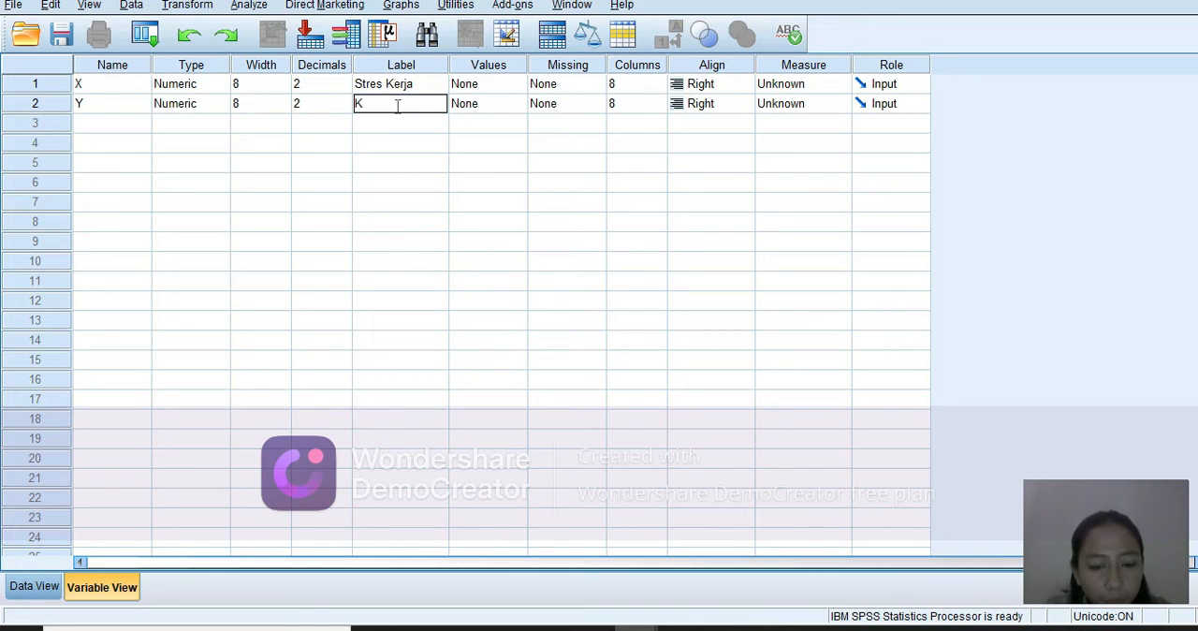
text(inerja Pegawai)
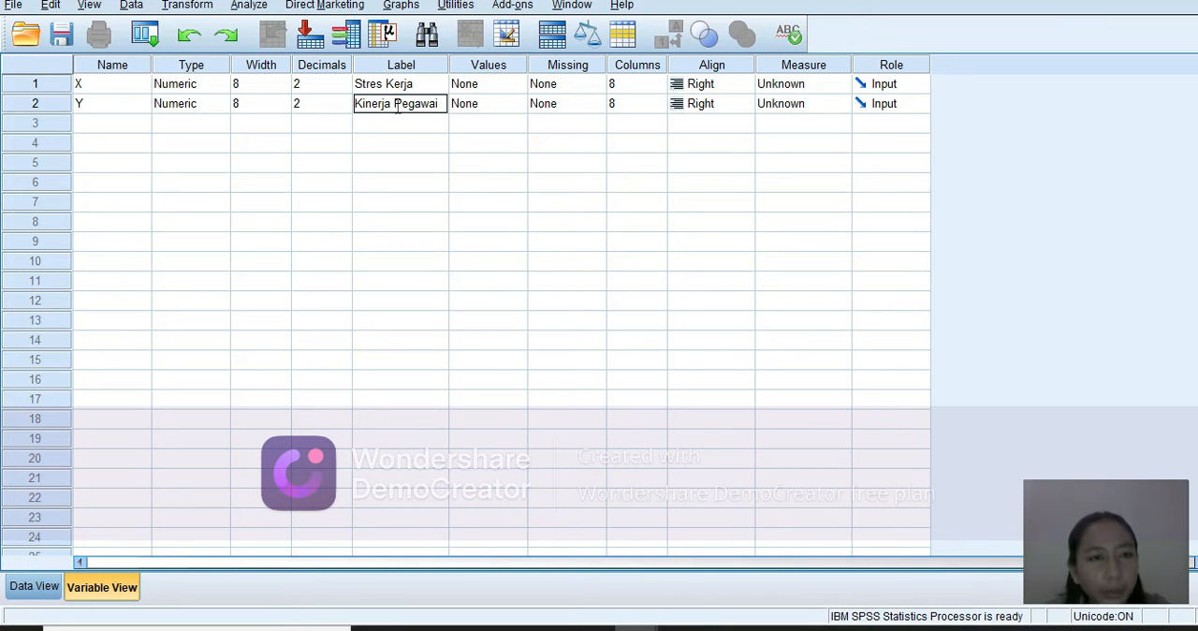
click(34, 587)
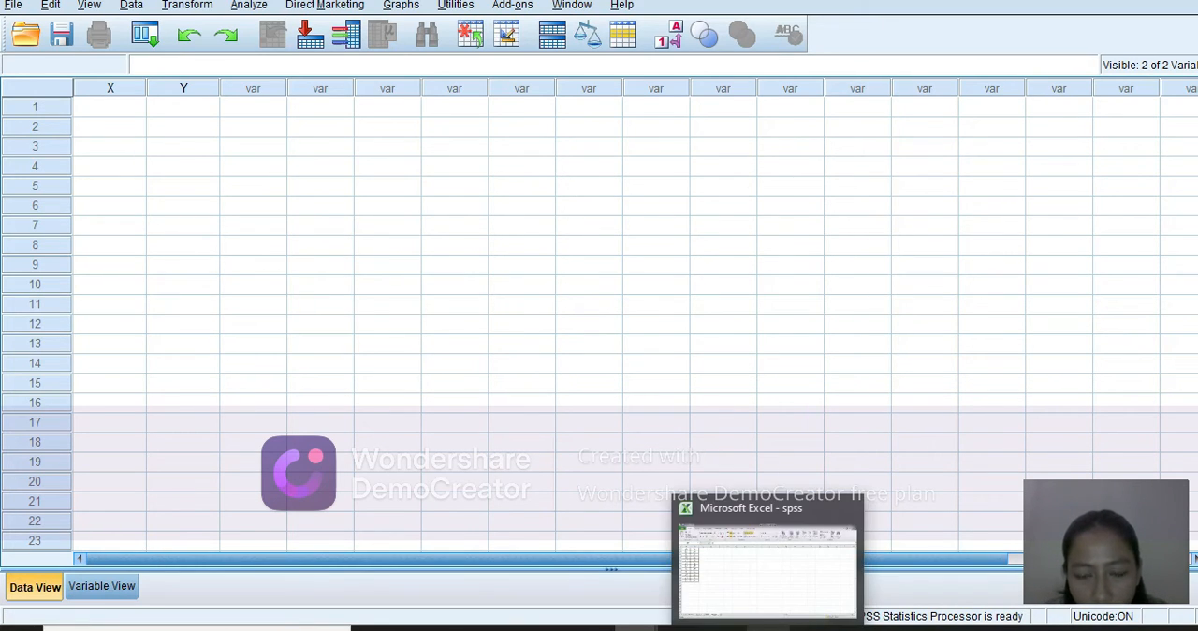
Switch to the spss workbook in Excel and copy the values in A1:B12 of Sheet4.
click(760, 627)
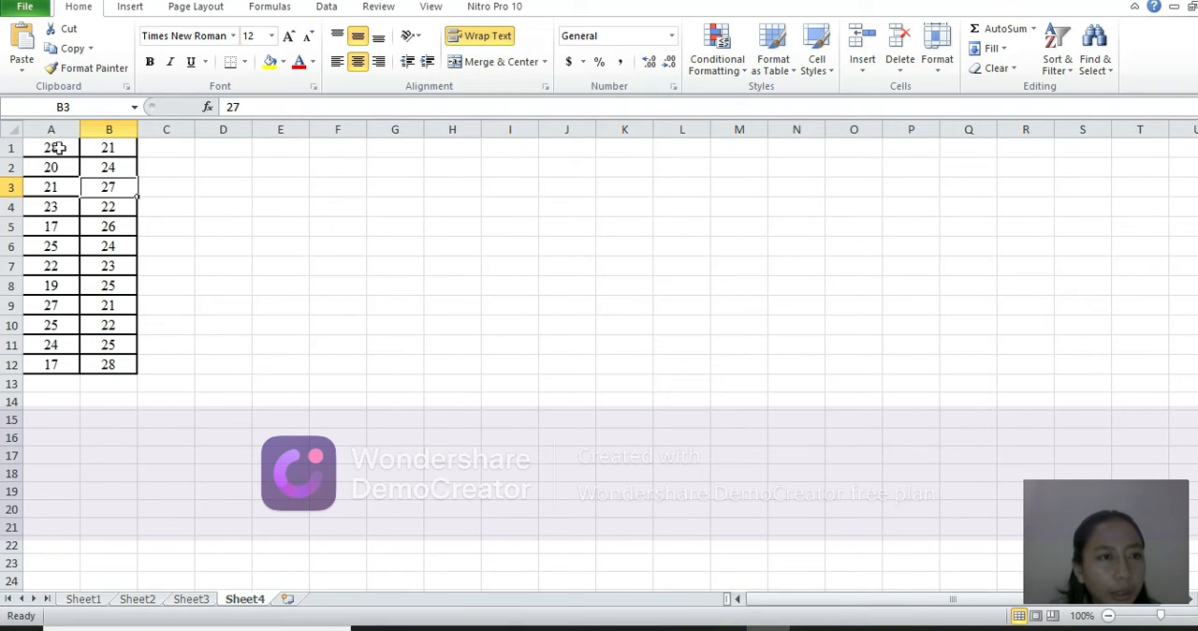
drag(57, 148, 123, 362)
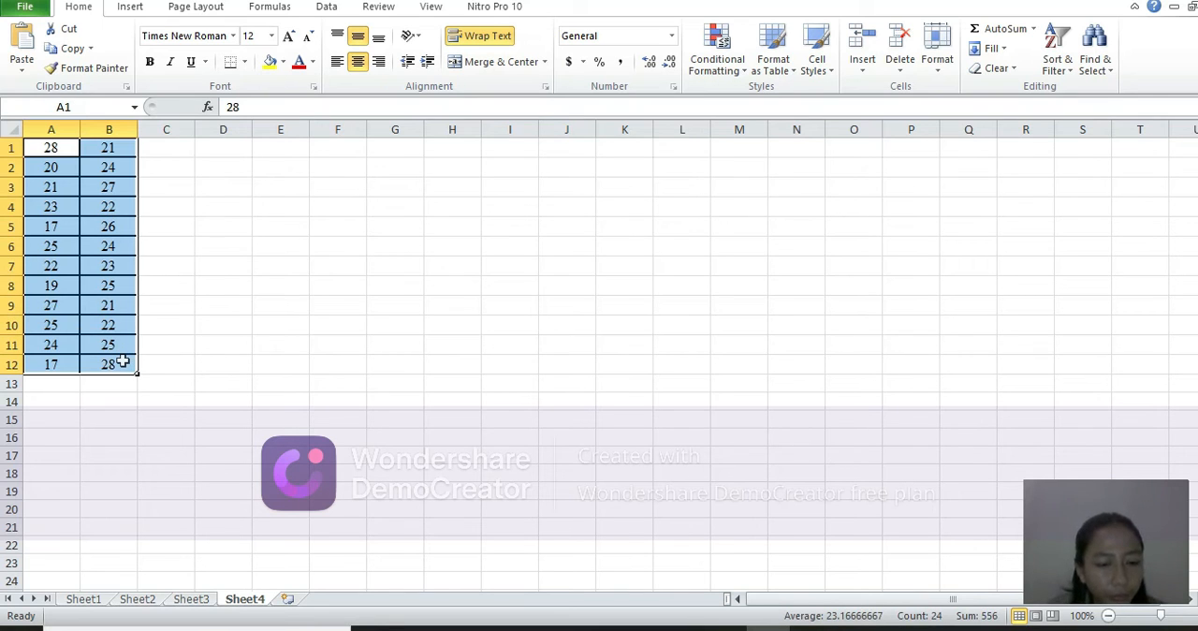
key(ctrl+c)
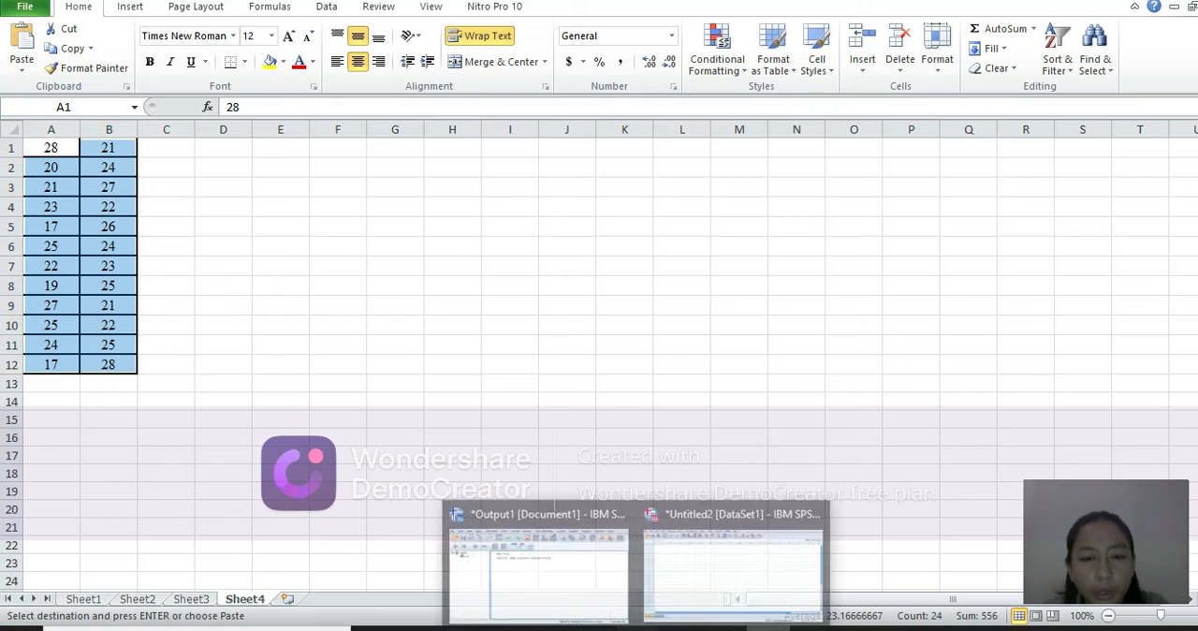
Switch back to the SPSS dataset and try to paste the copied values into rows 1 to 12 of X and Y.
click(697, 576)
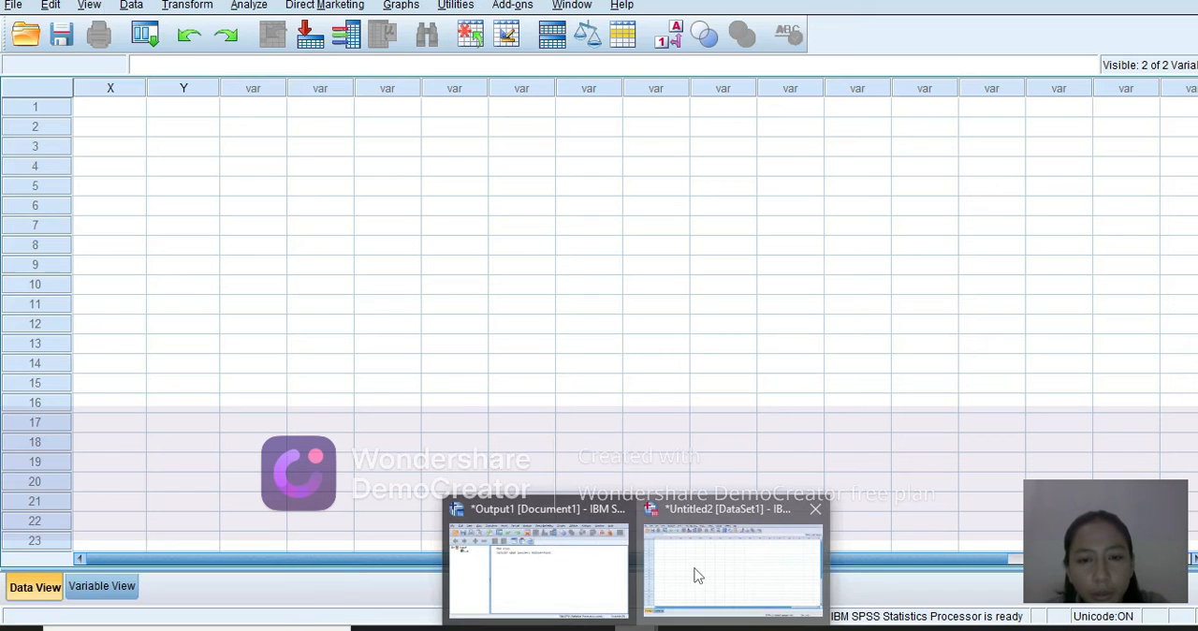
click(111, 108)
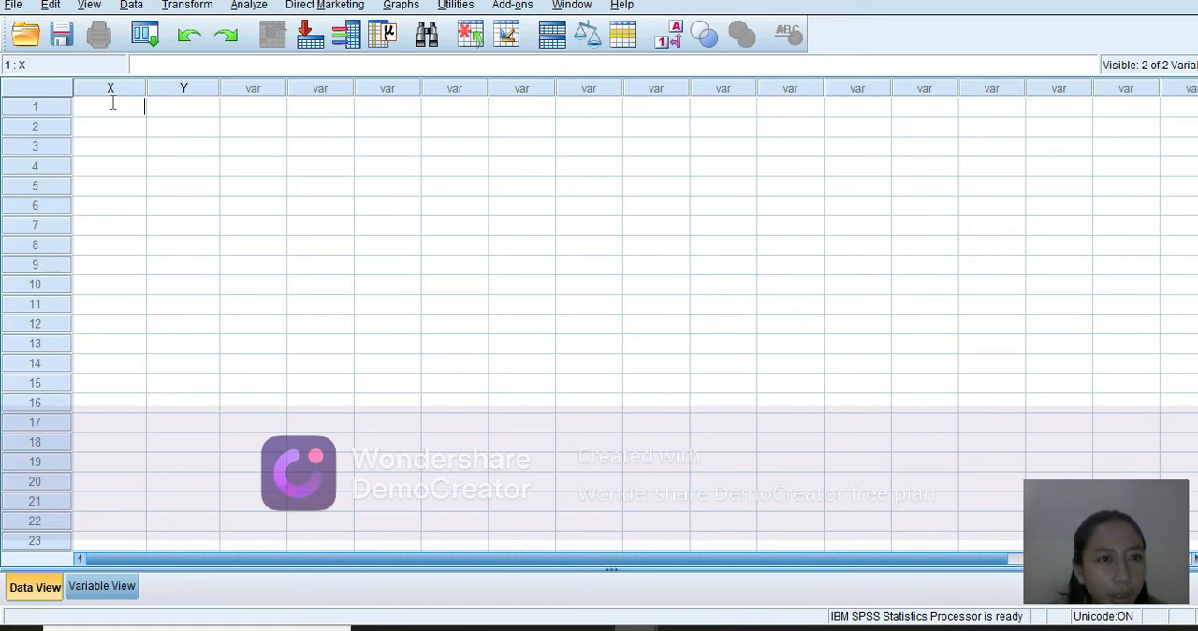
click(114, 92)
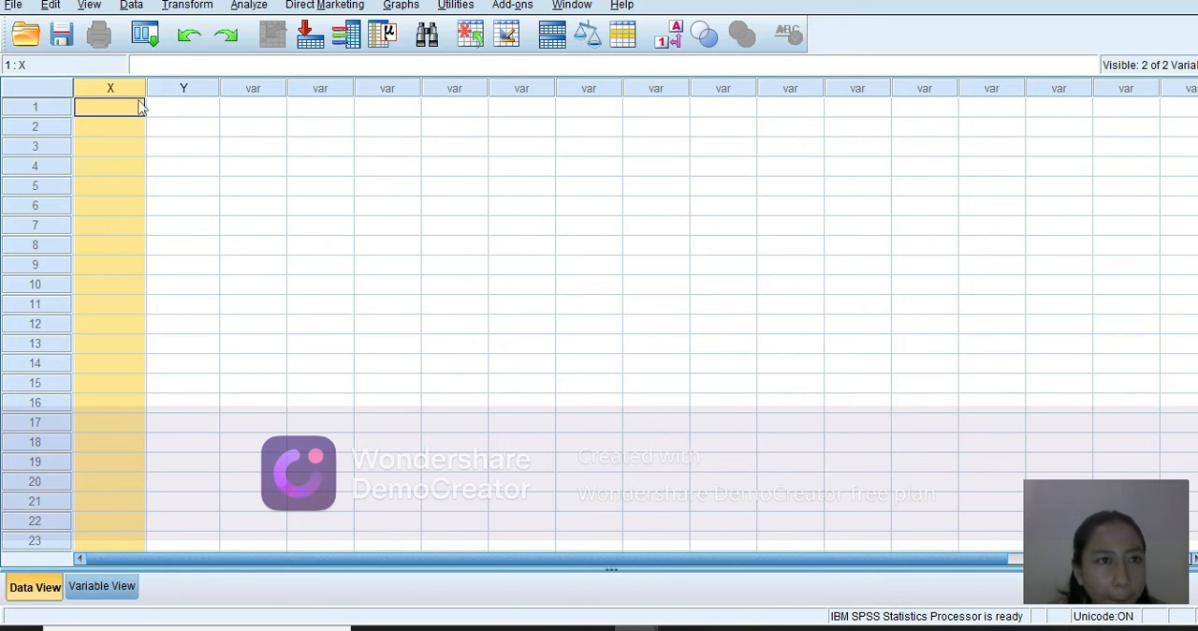
drag(138, 108, 186, 330)
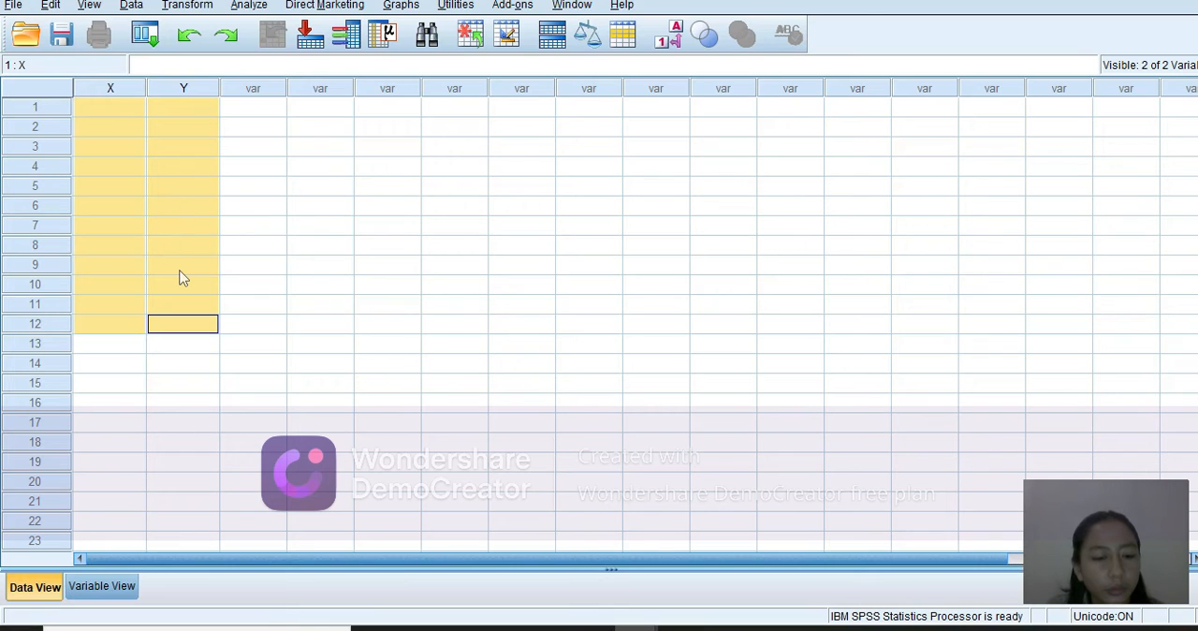
key(ctrl+v)
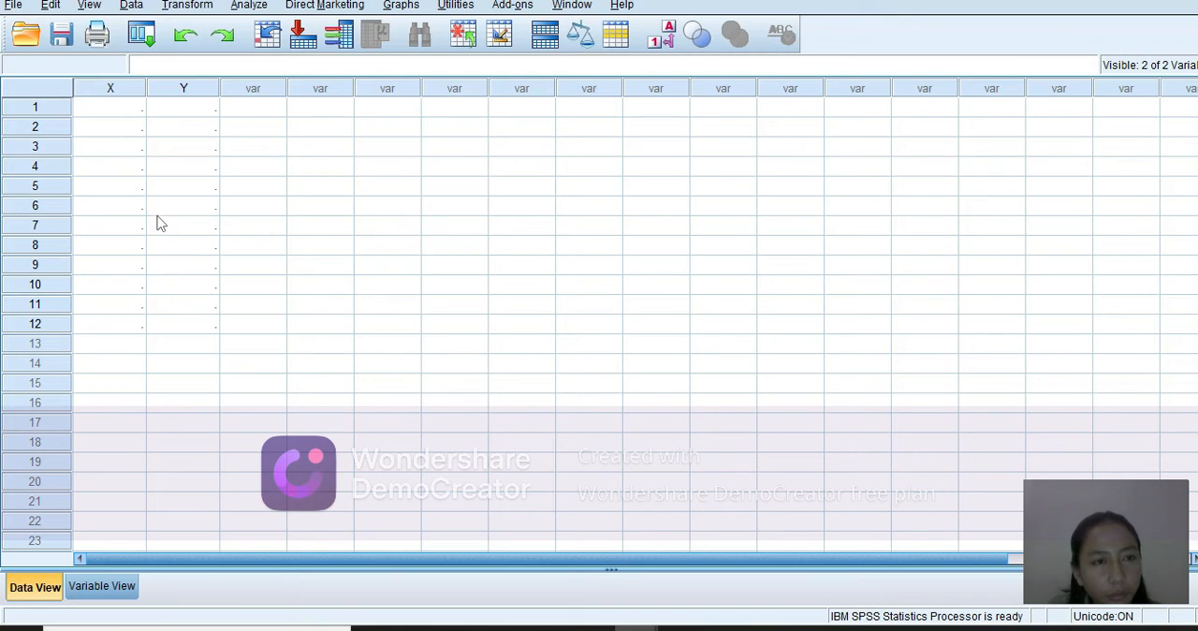
click(129, 111)
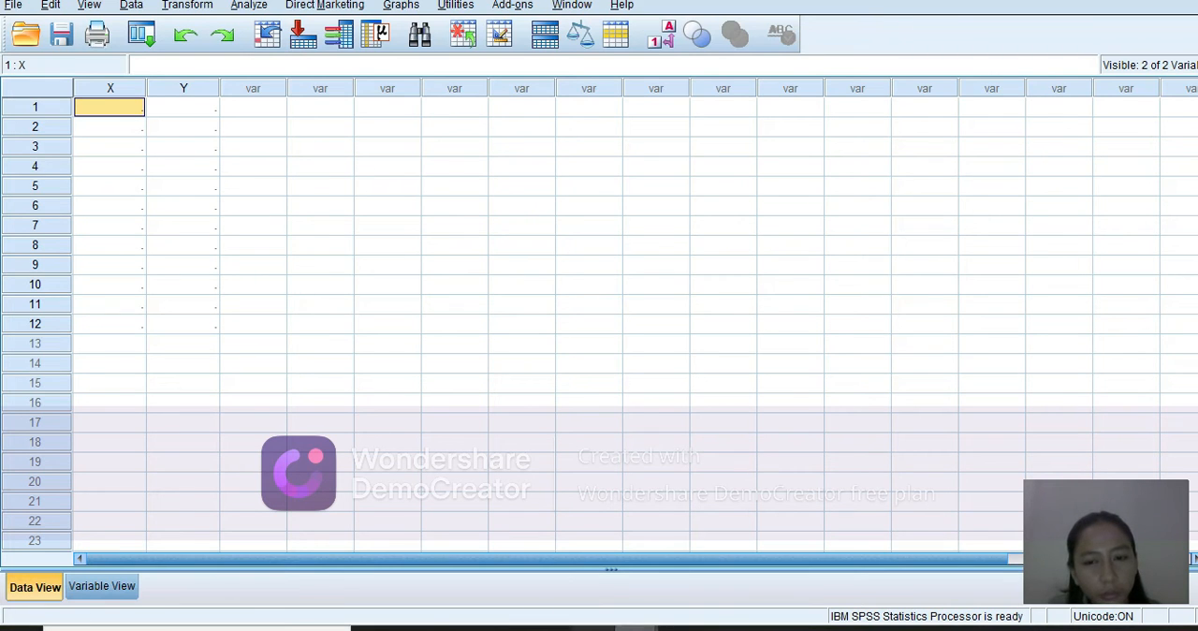
Return to Excel and copy the range A1:B12 of Sheet4 again.
click(768, 628)
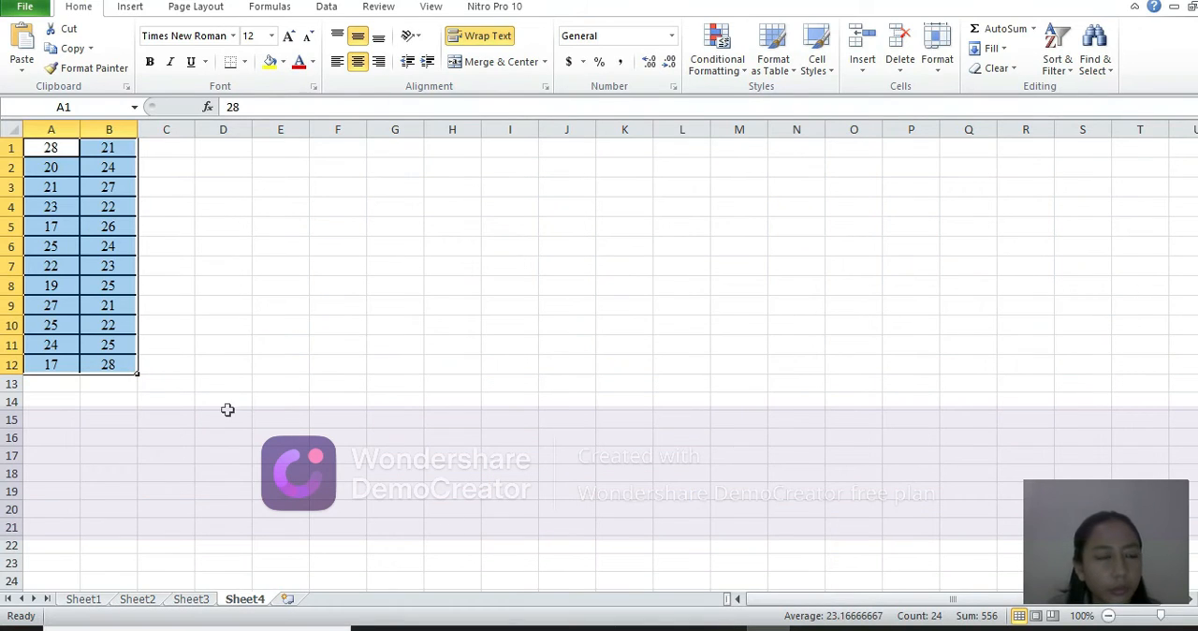
click(75, 147)
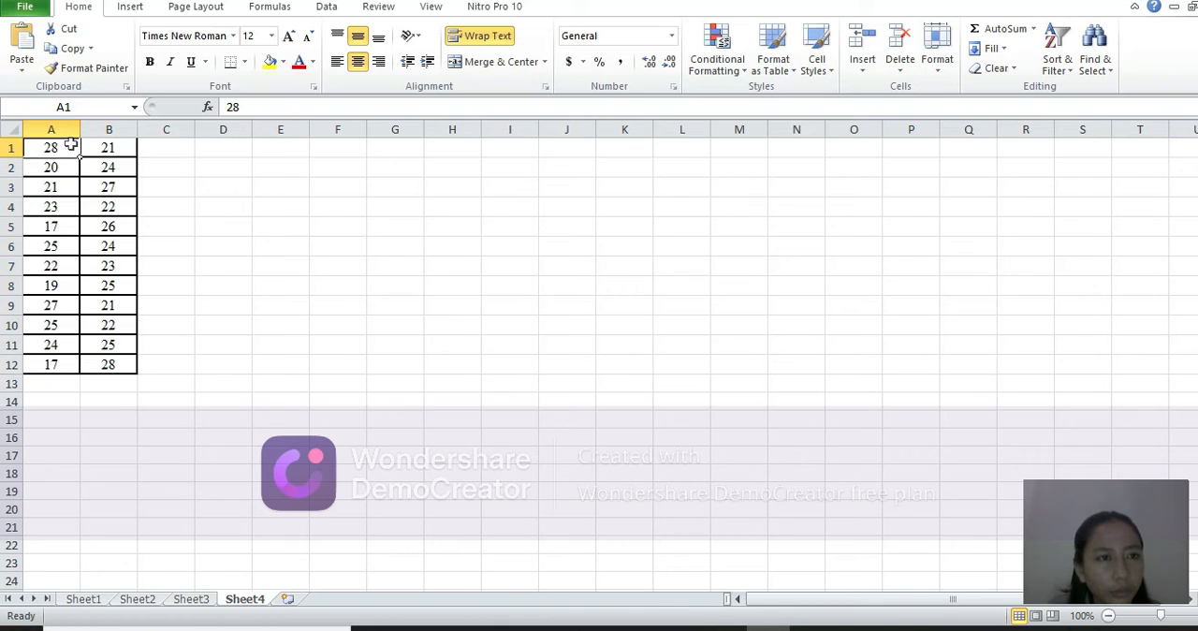
drag(81, 149, 127, 364)
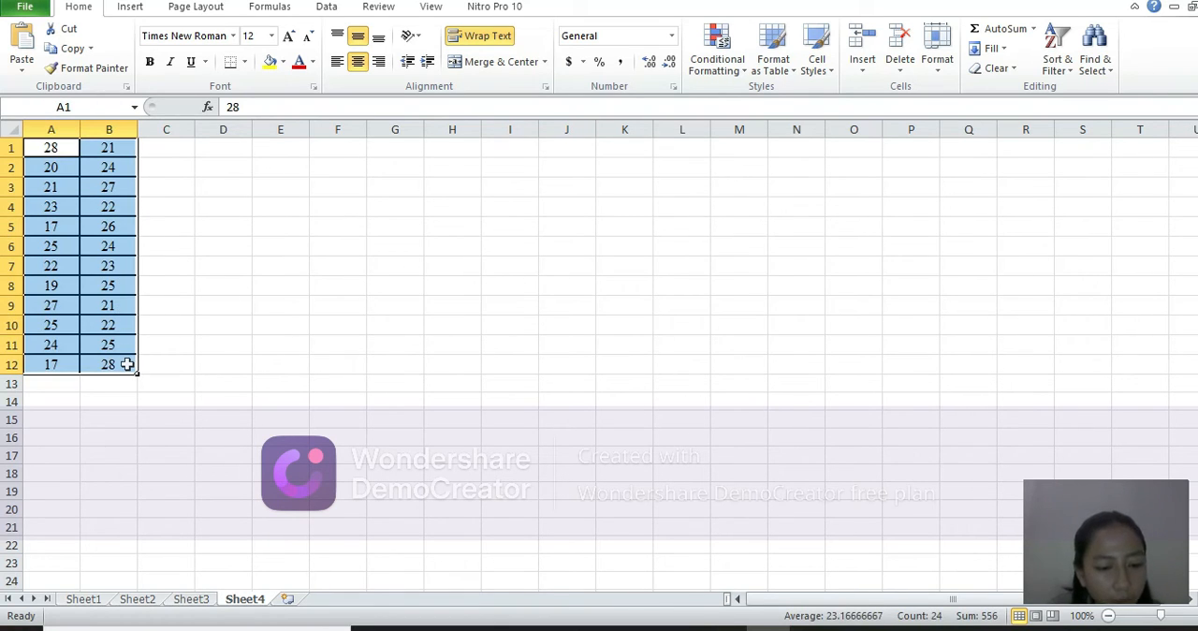
key(ctrl+c)
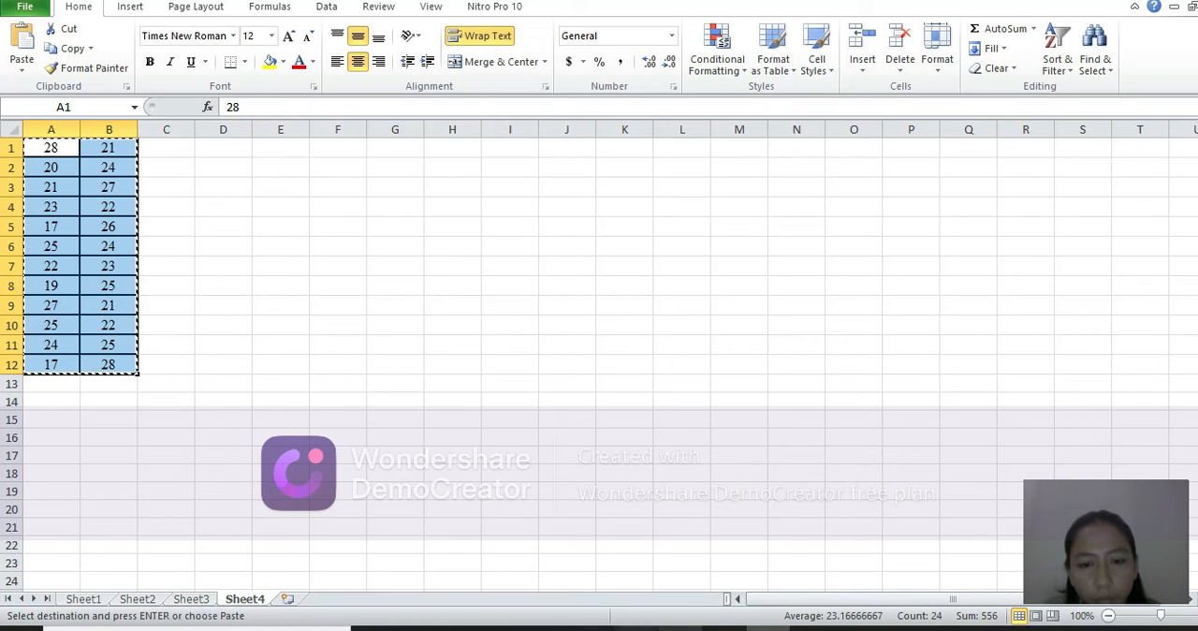
Switch to the Untitled2 dataset in SPSS and paste the copied values over rows 1 to 12 of columns X and Y.
click(635, 629)
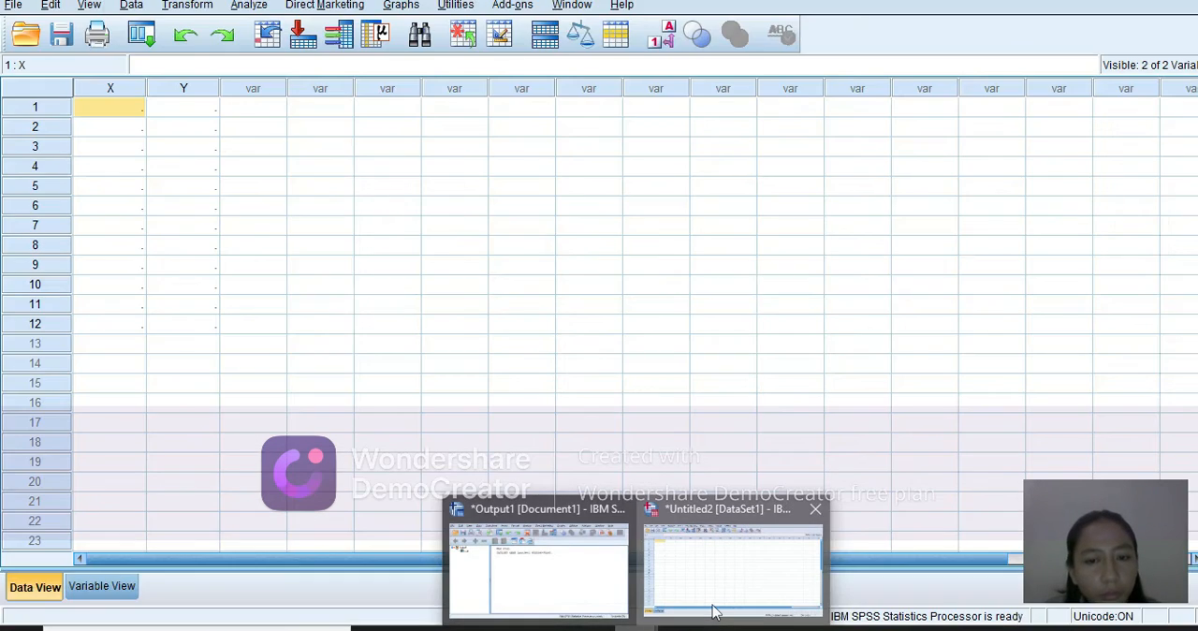
click(713, 610)
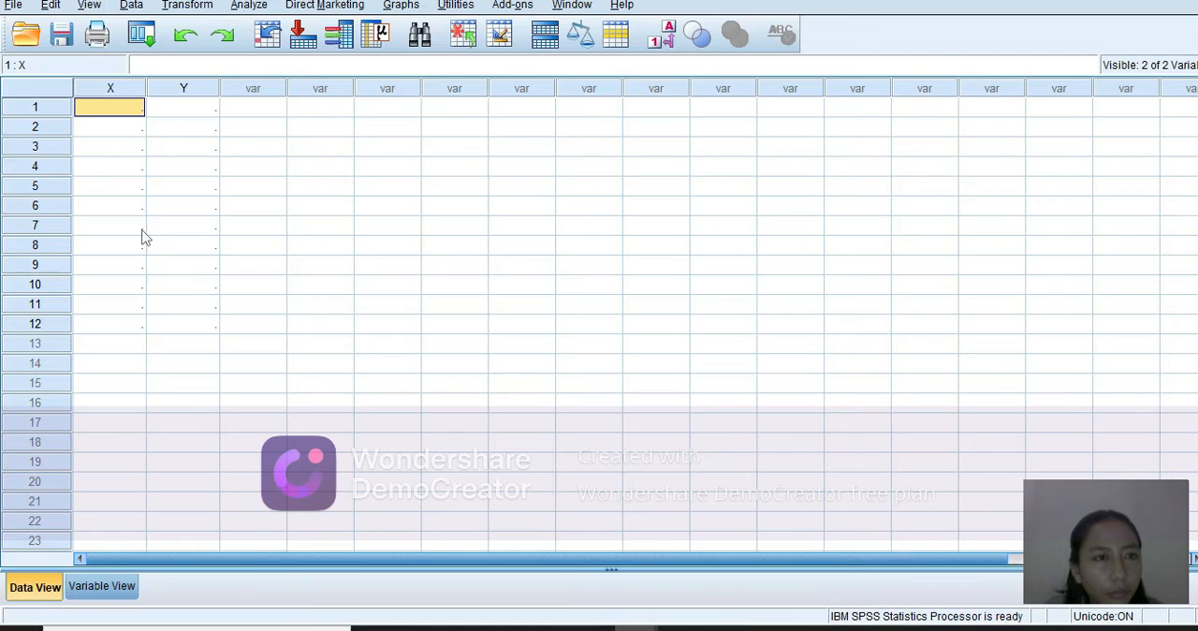
double_click(119, 111)
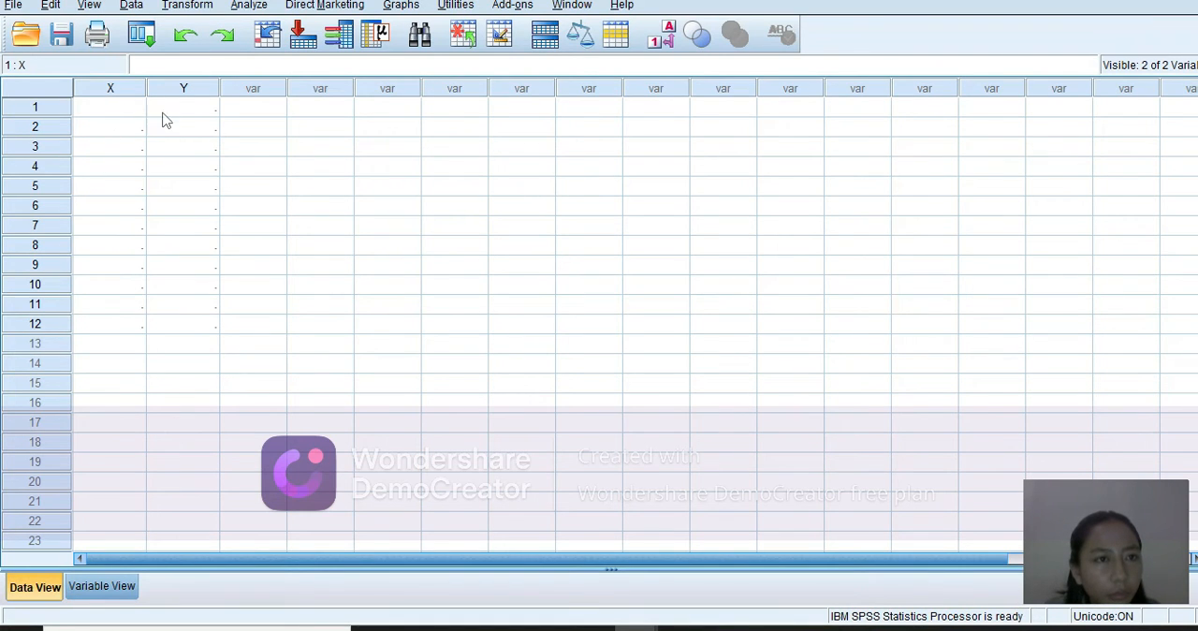
click(132, 94)
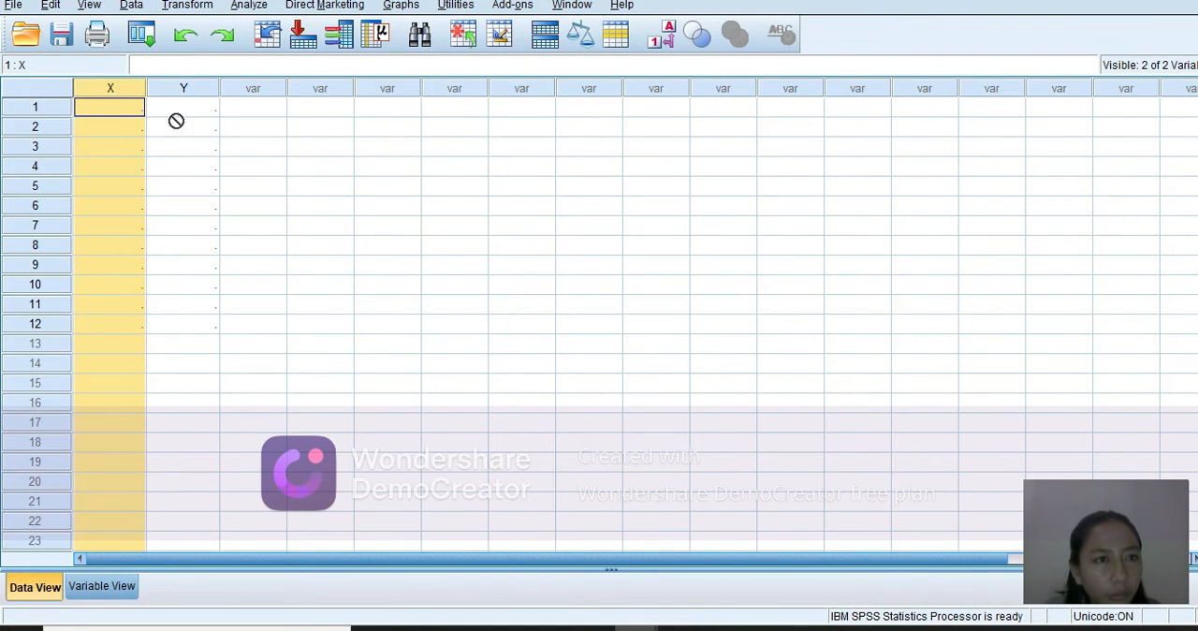
click(138, 110)
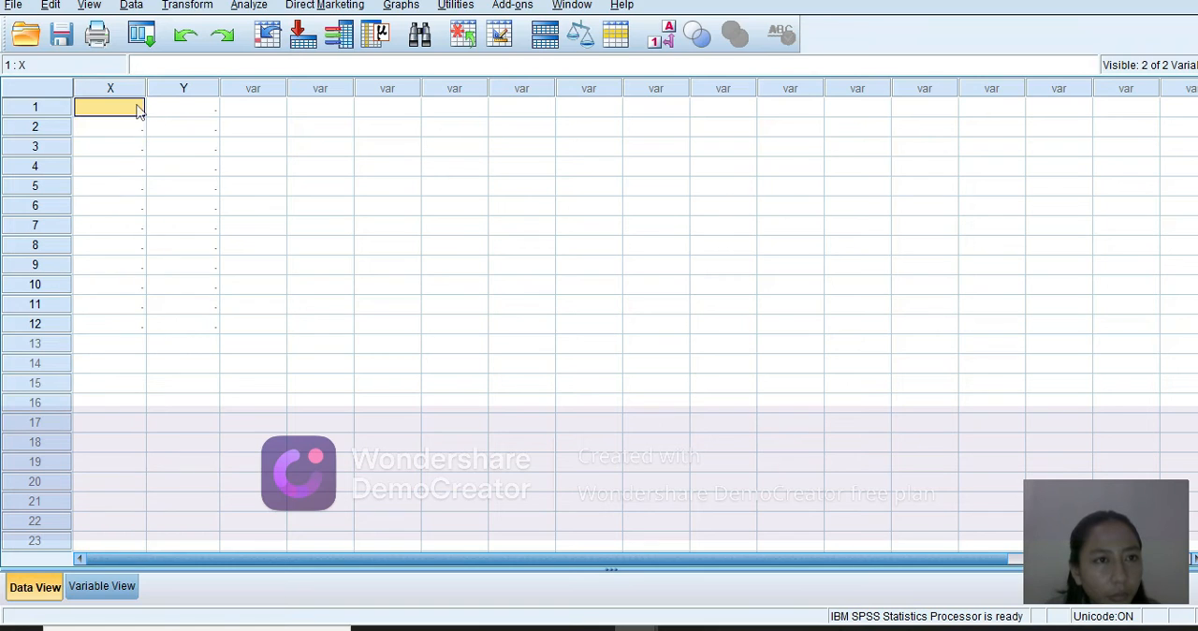
drag(137, 110, 171, 210)
drag(180, 272, 190, 334)
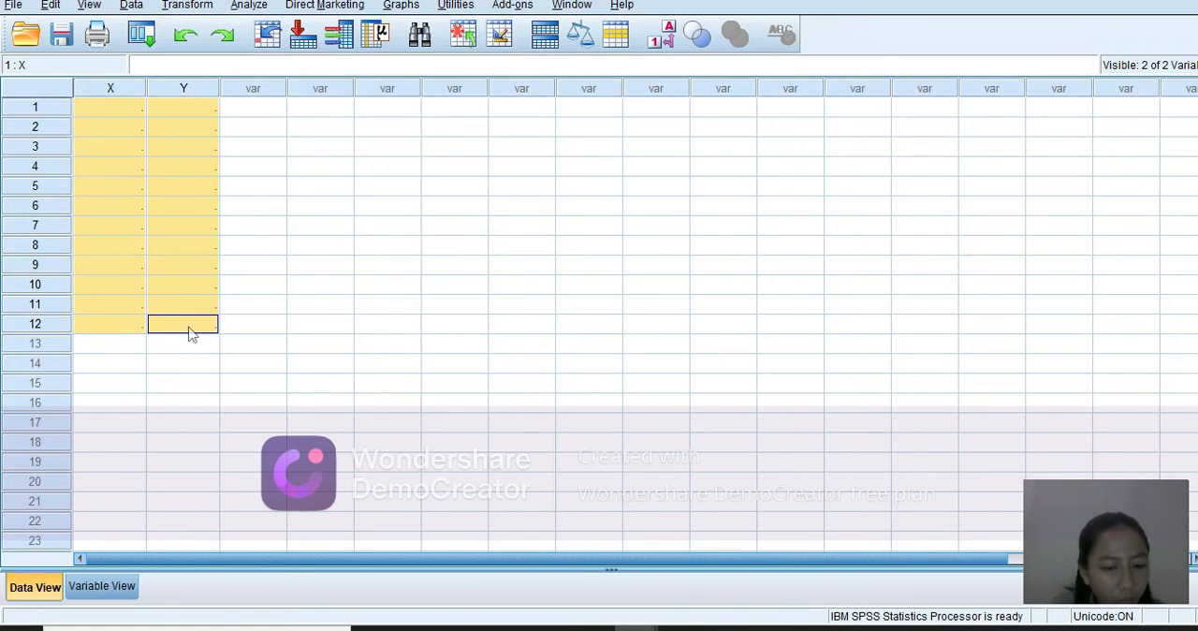
key(ctrl+v)
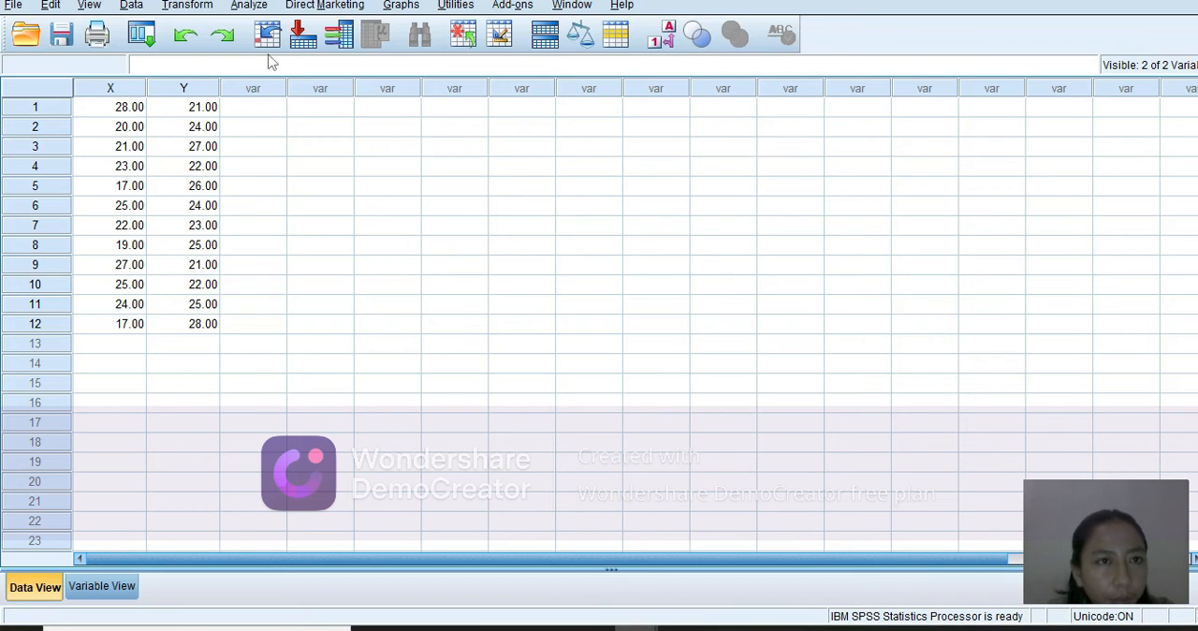
Open the Linear Regression analysis for the current dataset.
click(251, 5)
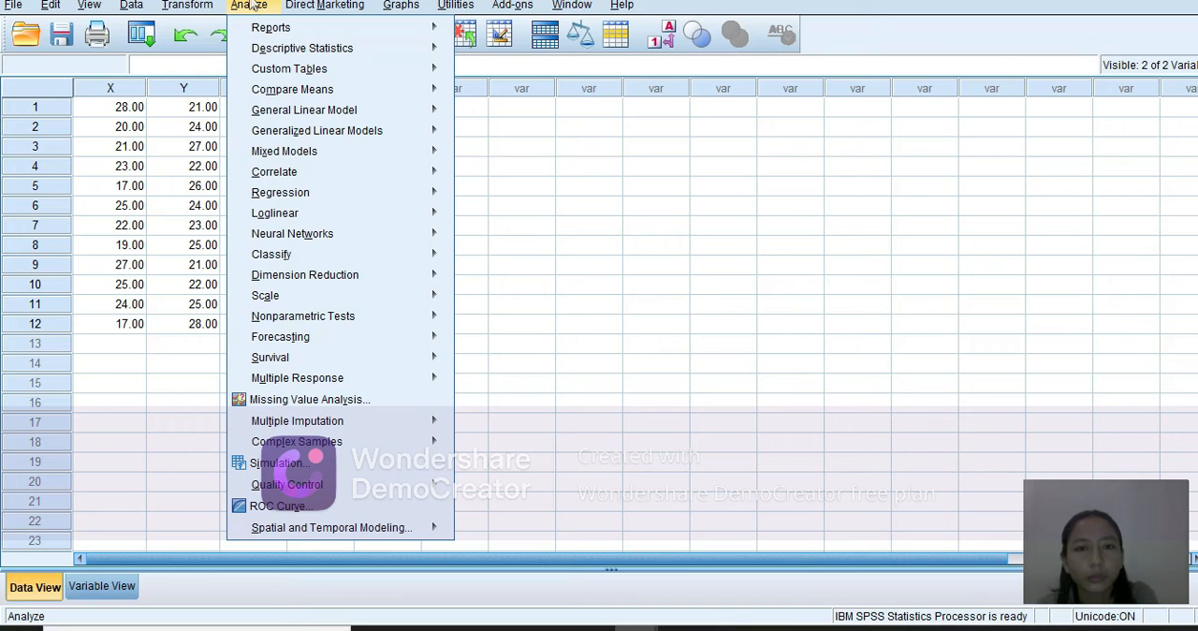
mouse_move(323, 75)
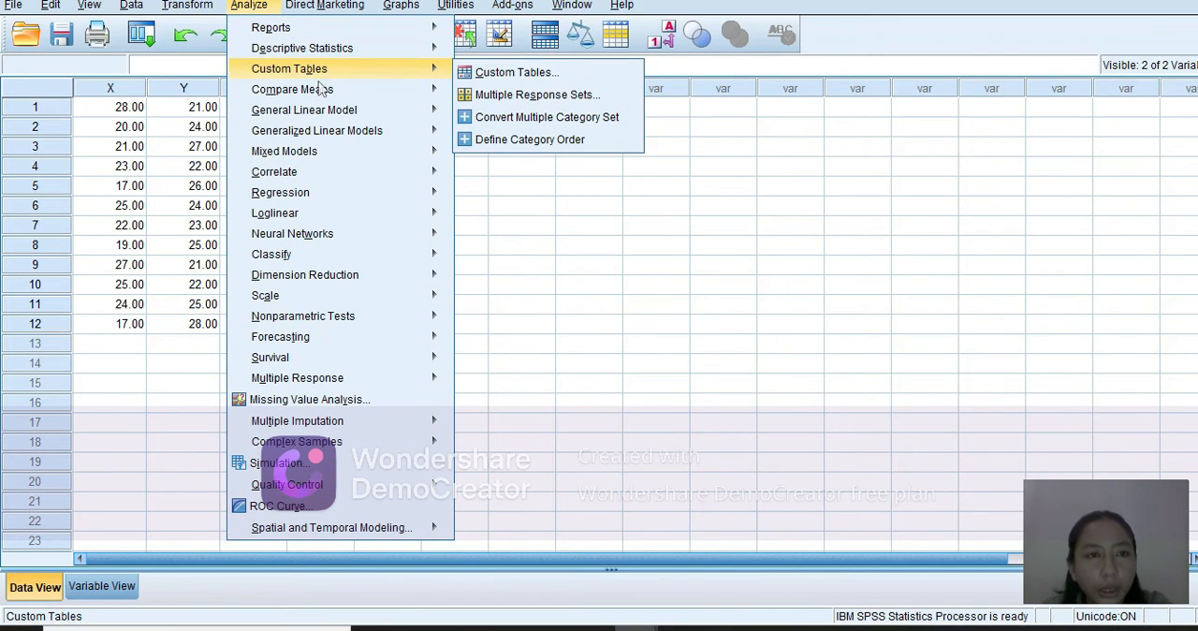
mouse_move(321, 153)
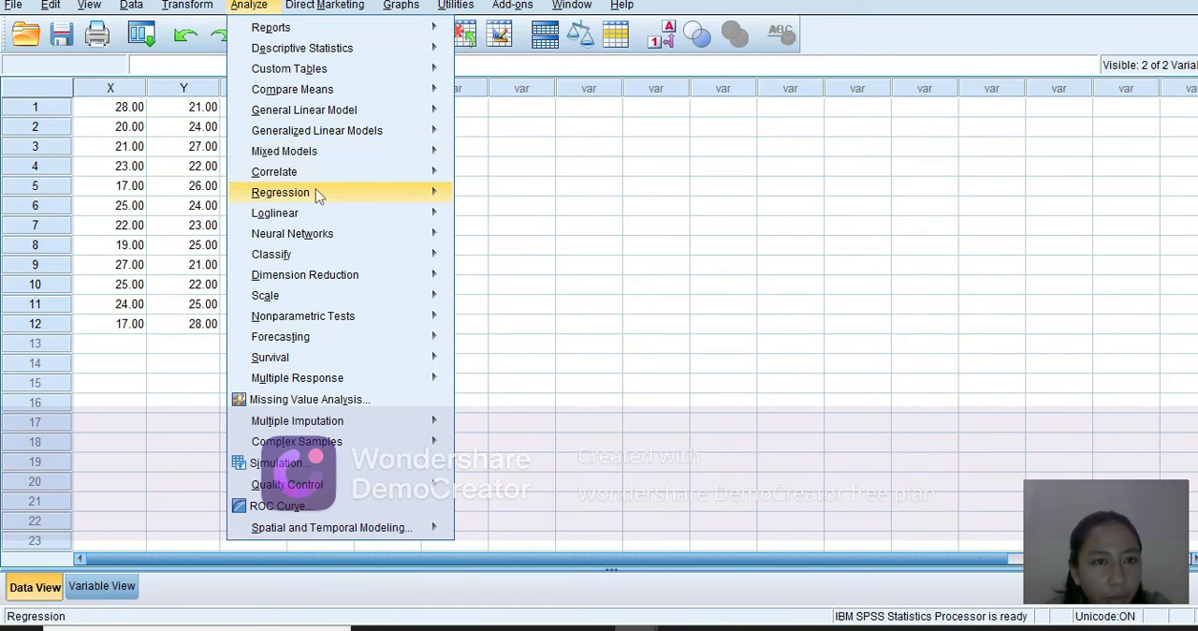
mouse_move(317, 193)
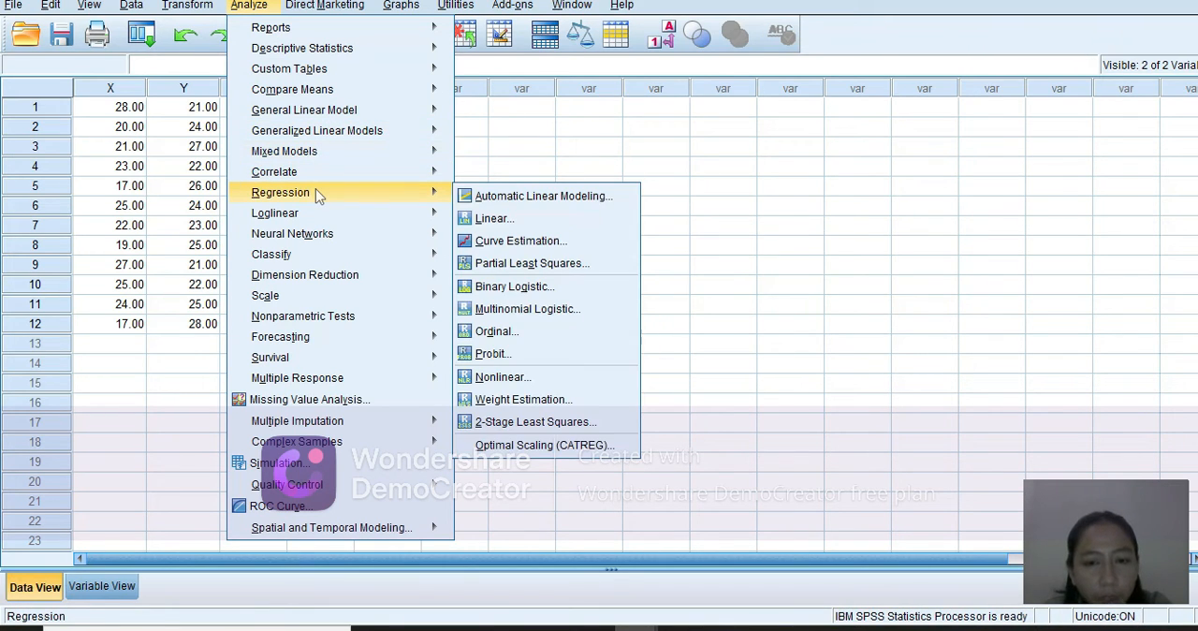
click(479, 216)
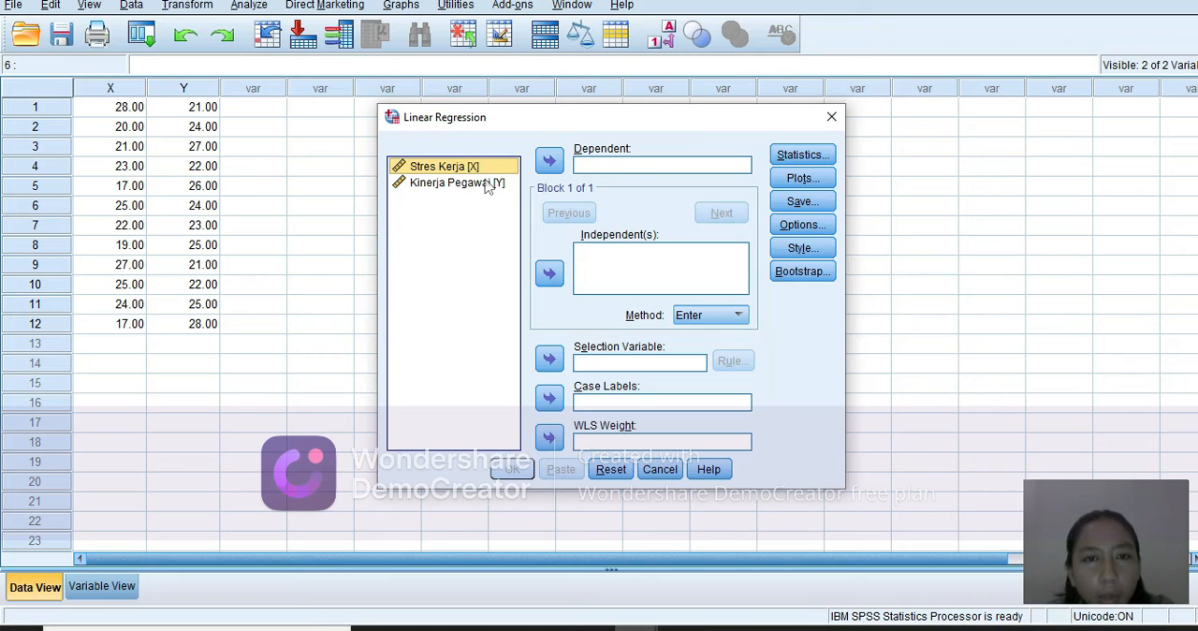
click(488, 168)
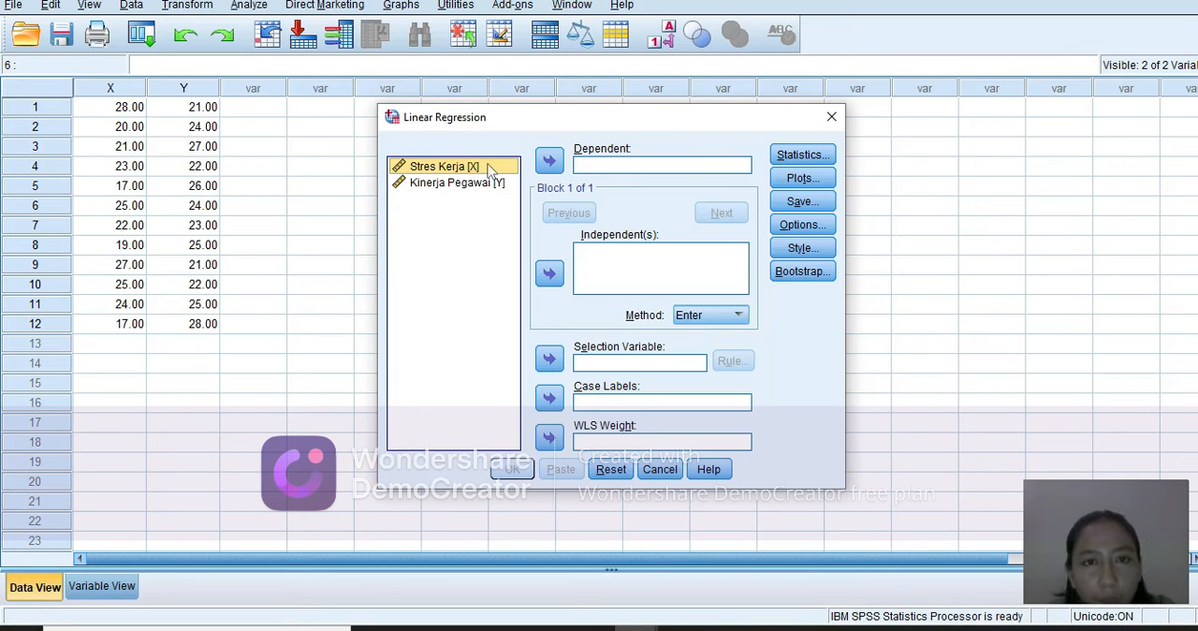
click(550, 162)
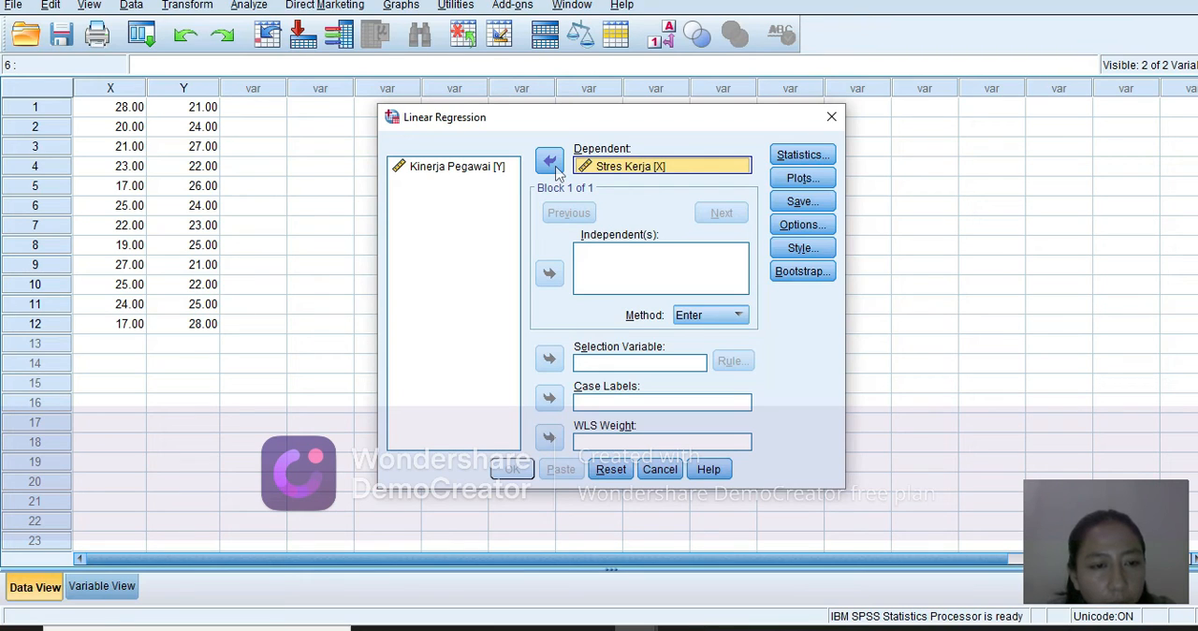
click(485, 176)
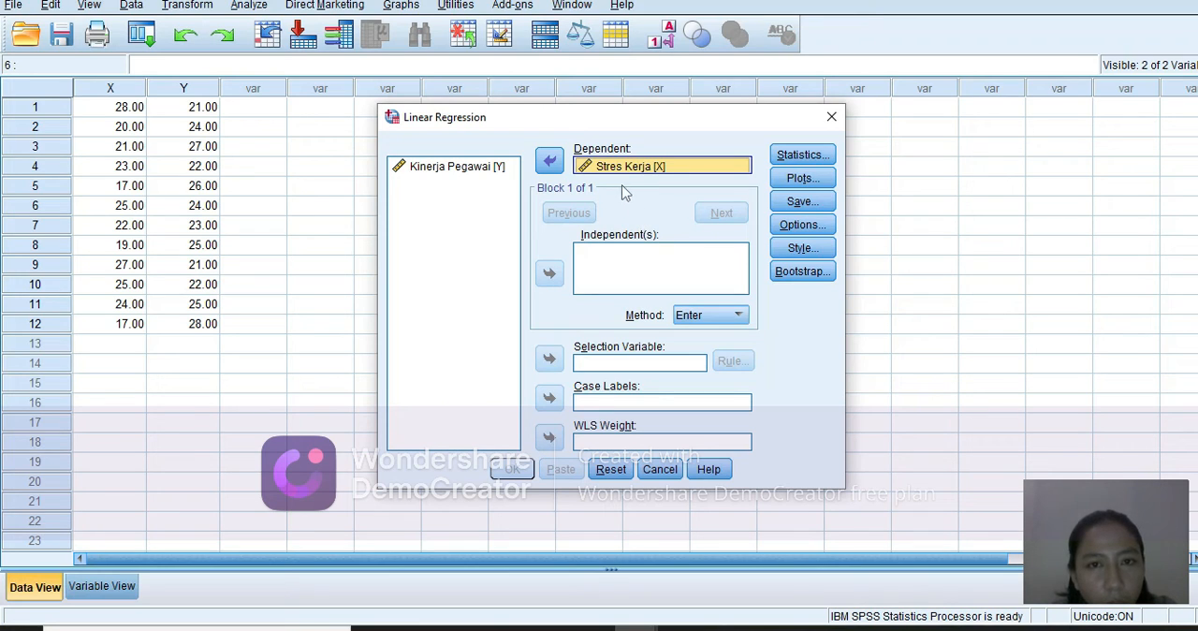
click(550, 161)
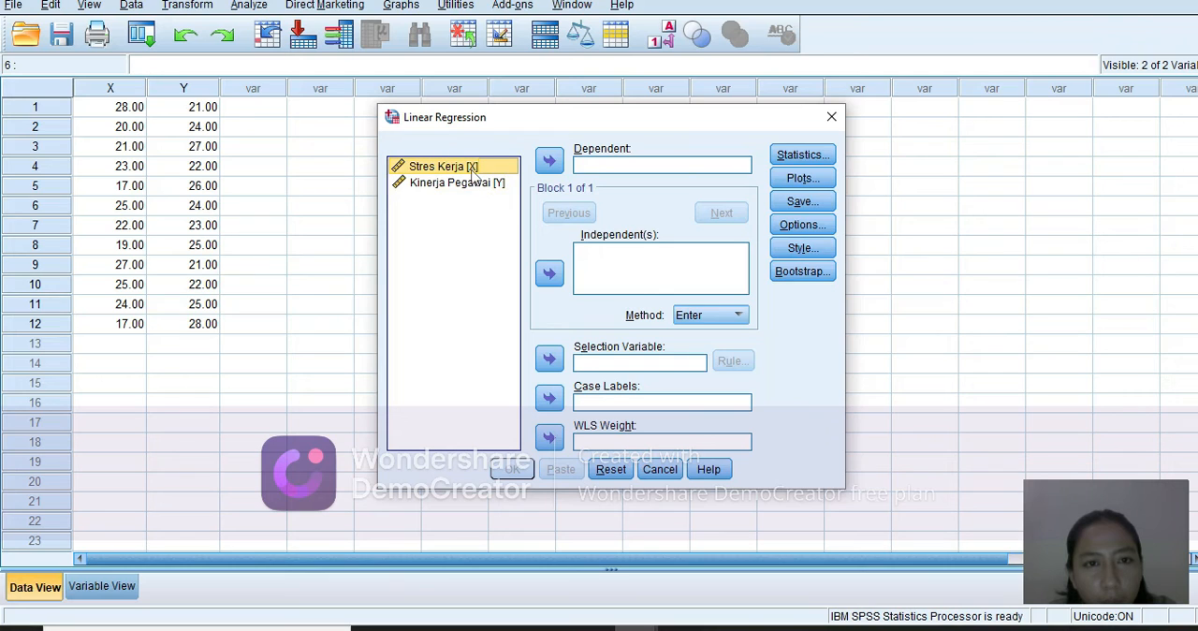
Run the linear regression with Kinerja Pegawai [Y] as dependent variable, Stres Kerja [X] as independent variable, and the Enter method.
click(479, 183)
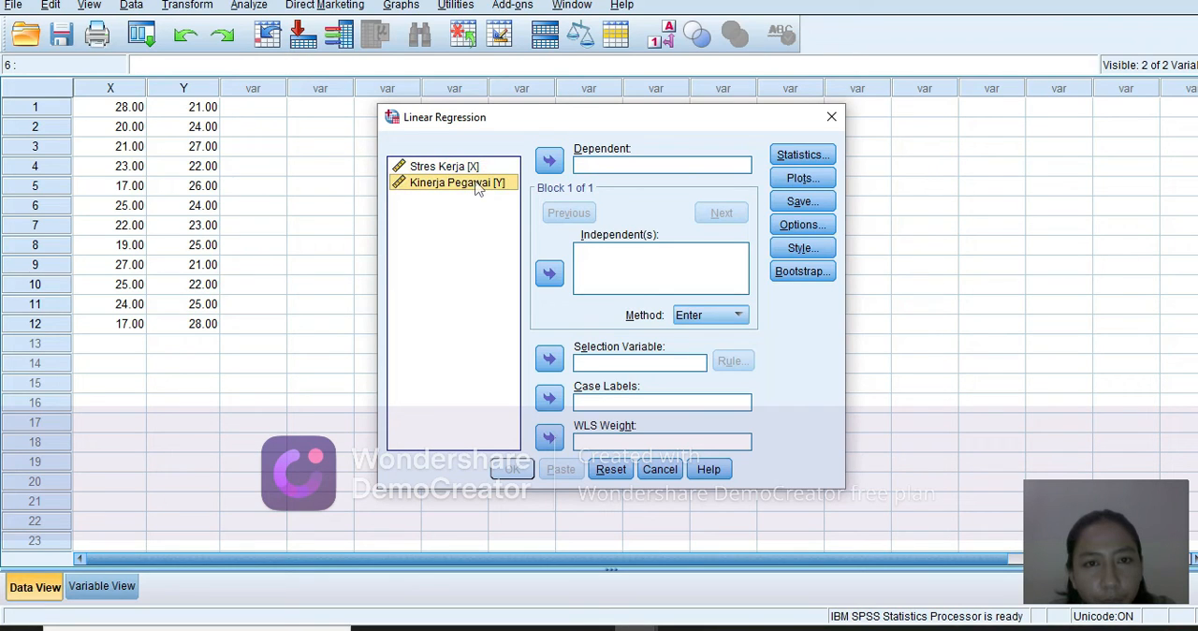
click(547, 162)
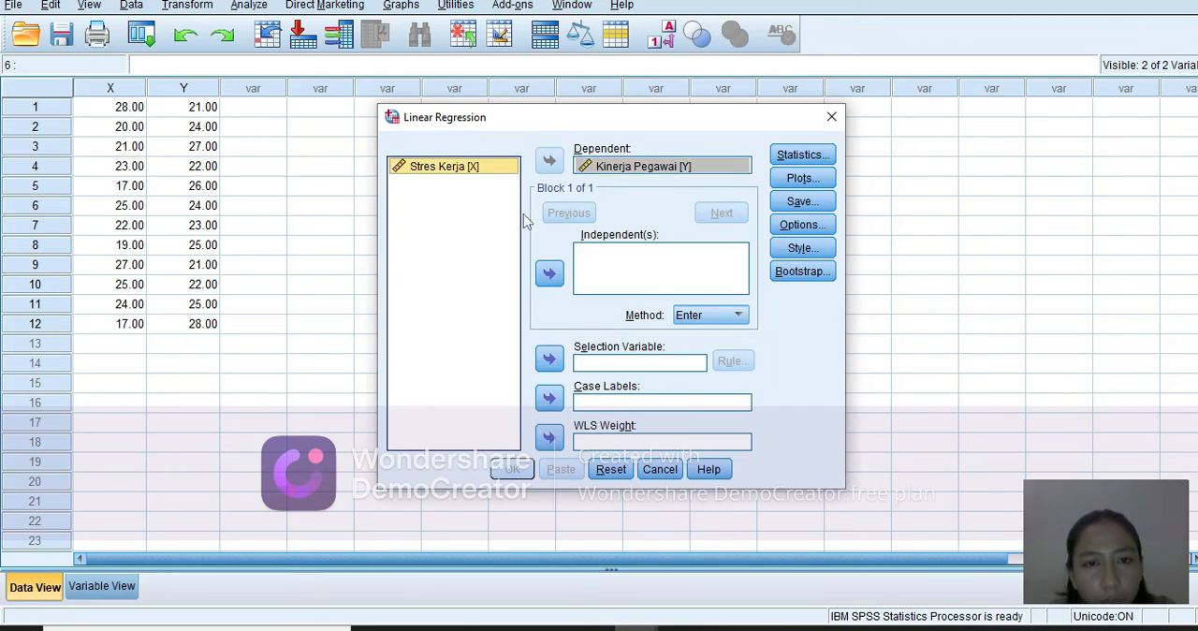
click(550, 273)
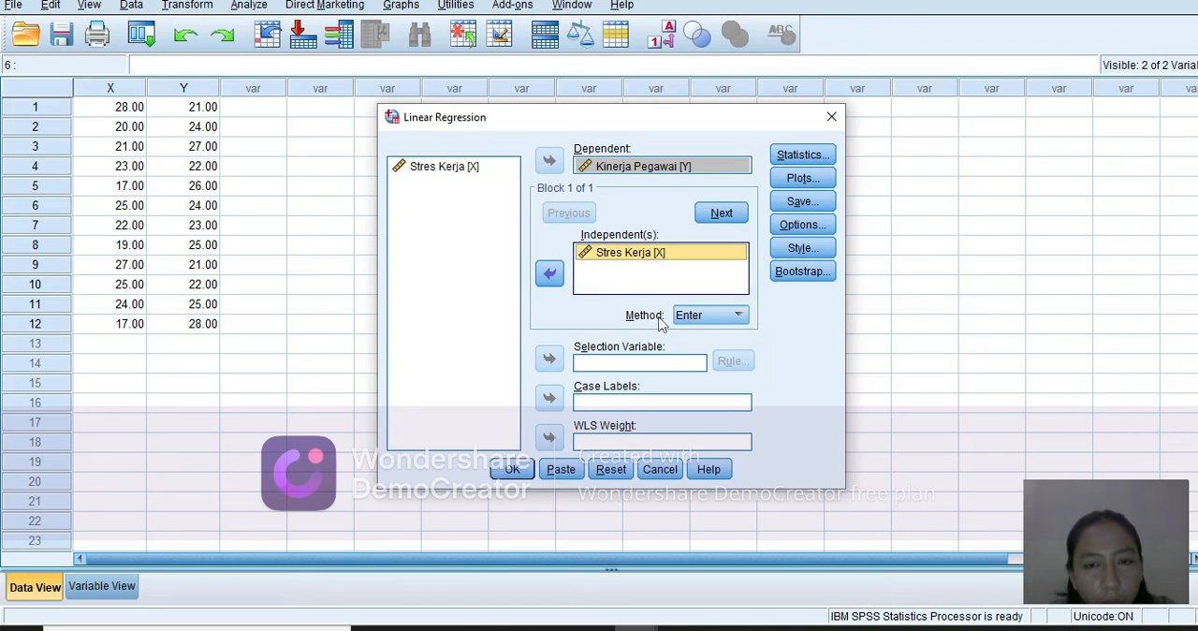
click(691, 323)
click(692, 324)
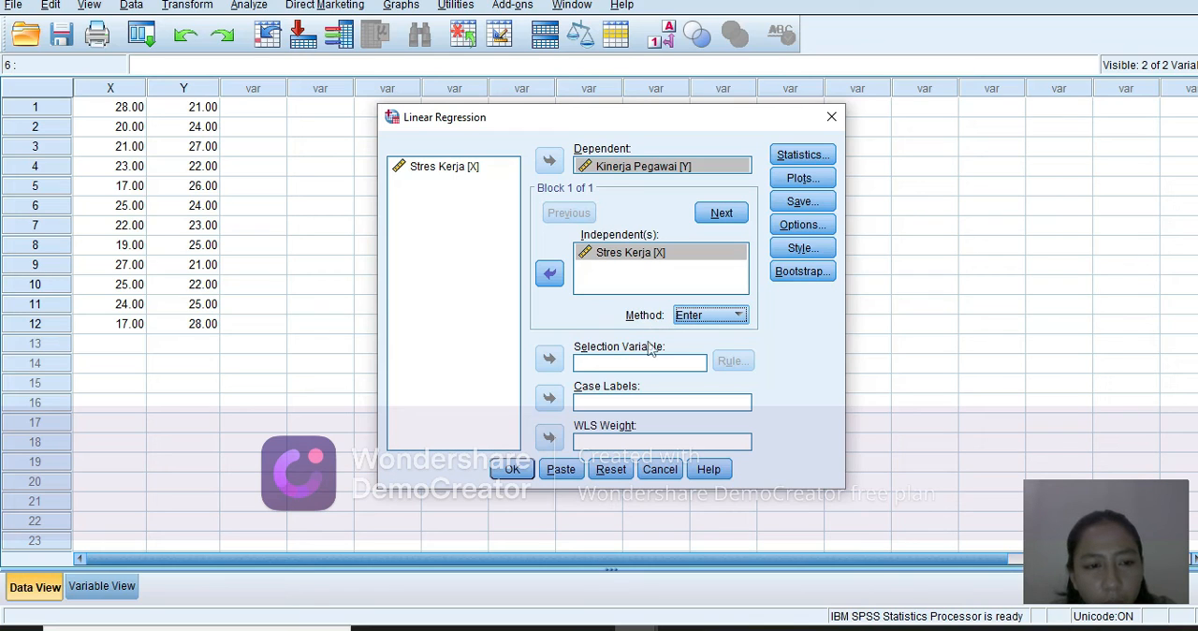
click(512, 469)
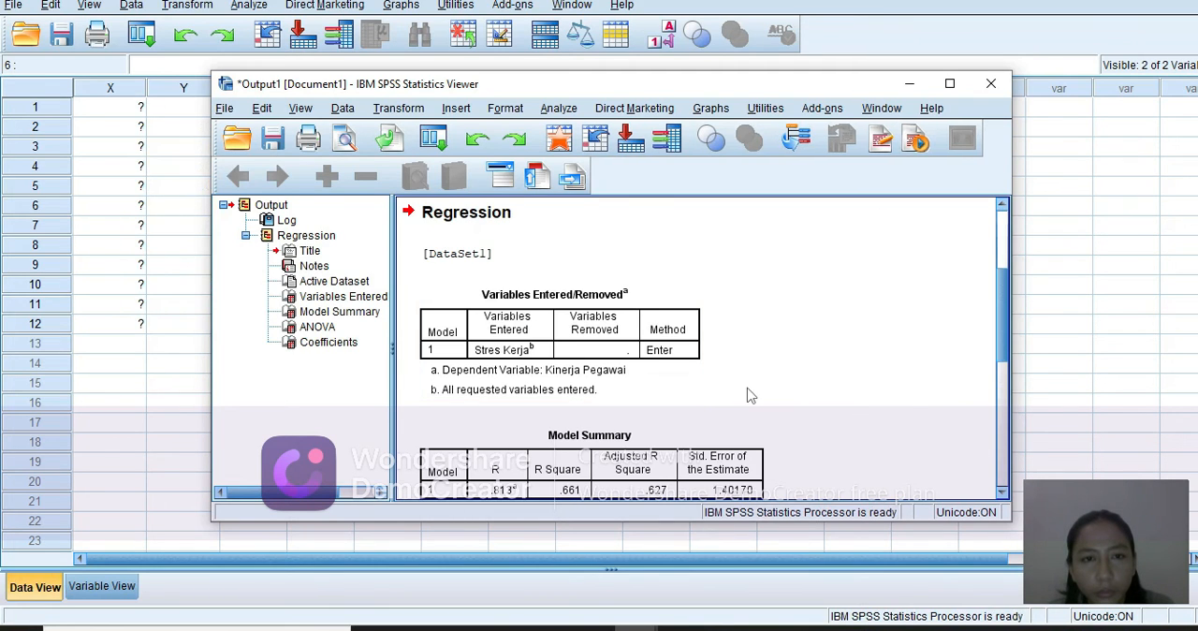
Examine the regression output, including the syntax log and the Variables Entered/Removed, Model Summary, ANOVA and Coefficients tables.
click(1002, 492)
click(1003, 496)
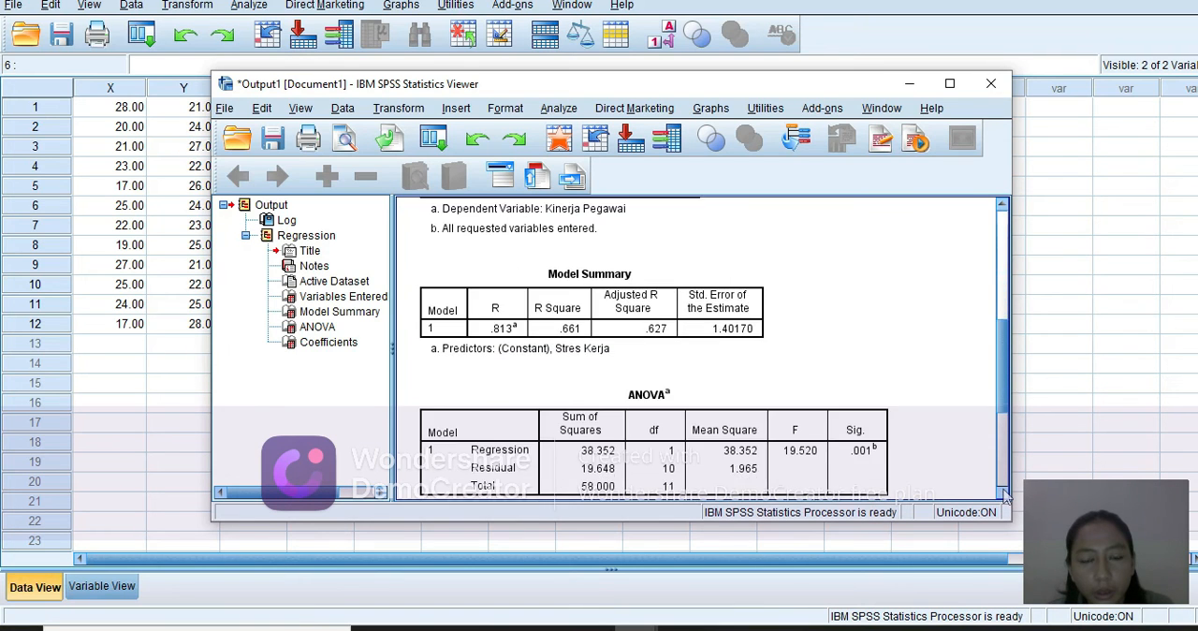
click(1003, 496)
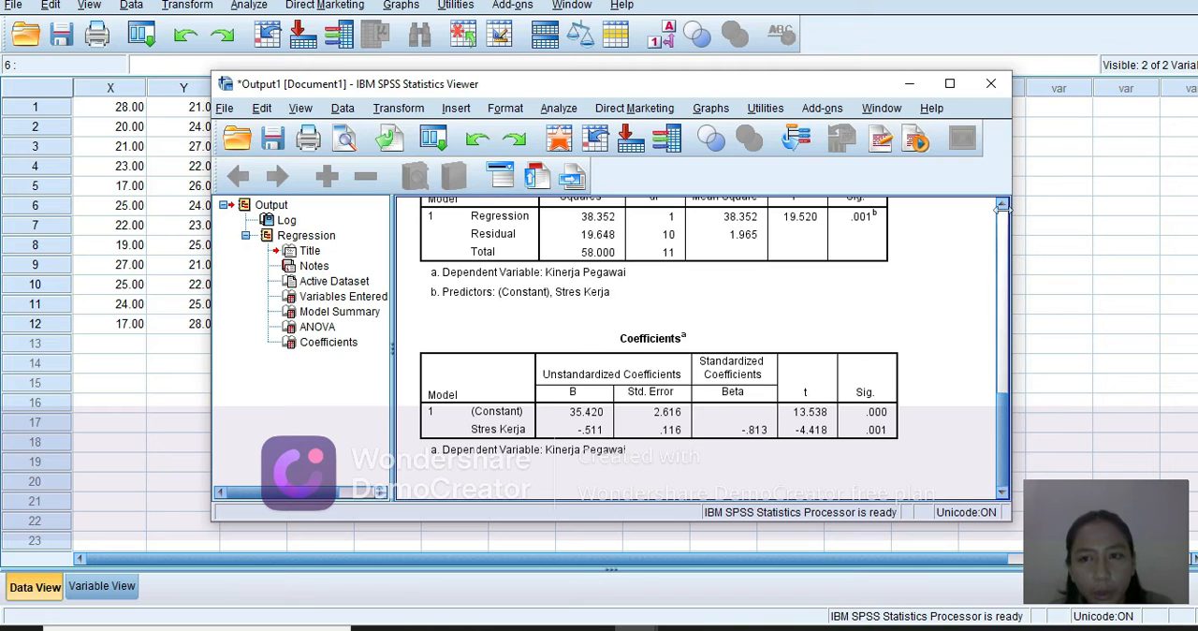
click(1003, 206)
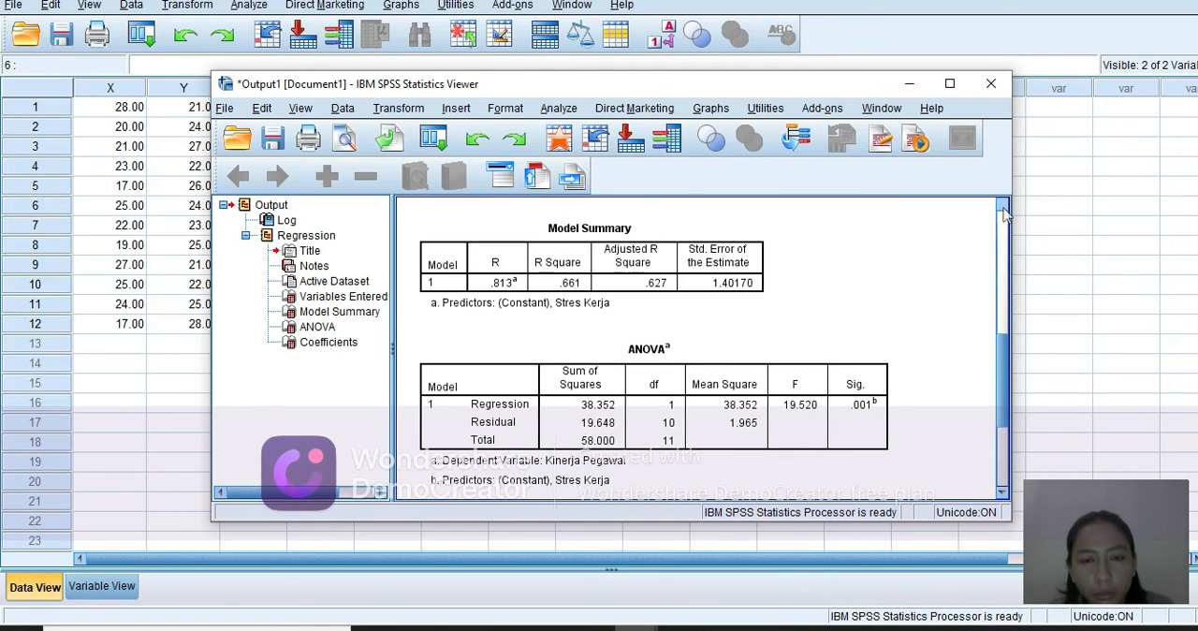
click(1003, 213)
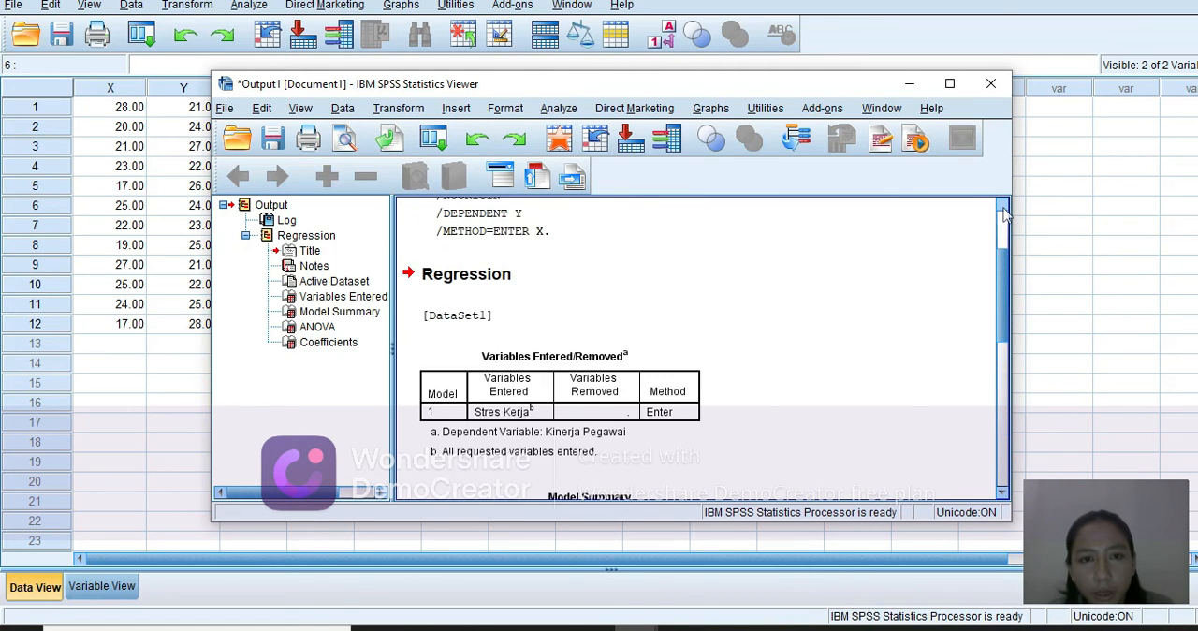
click(1003, 214)
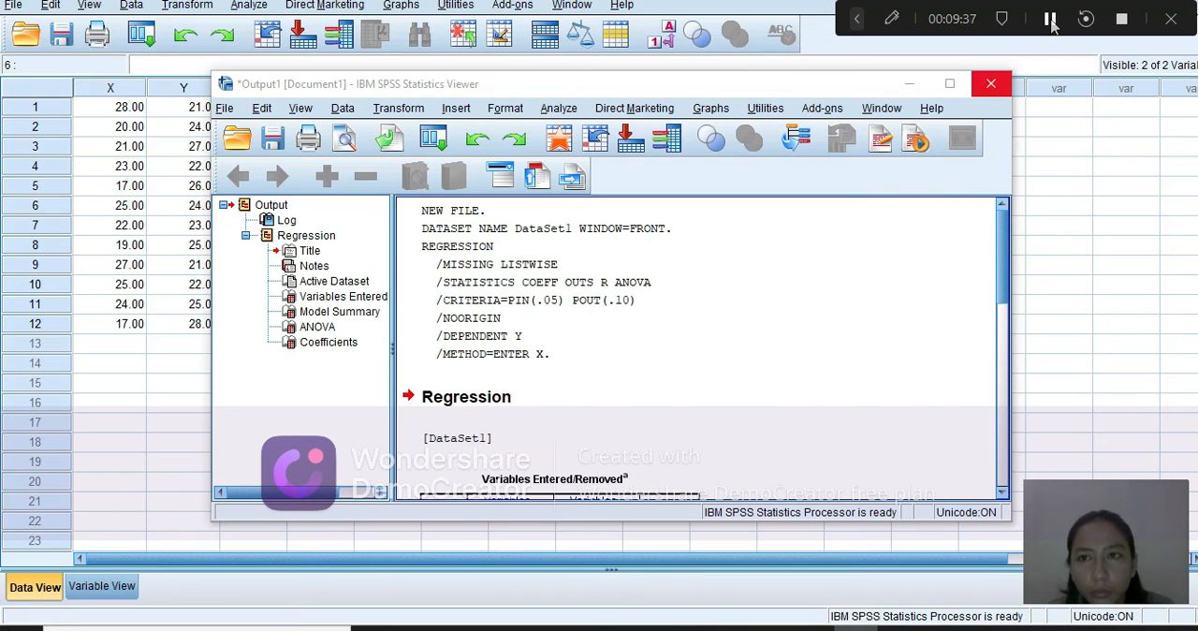
scroll(938, 313, down, 10)
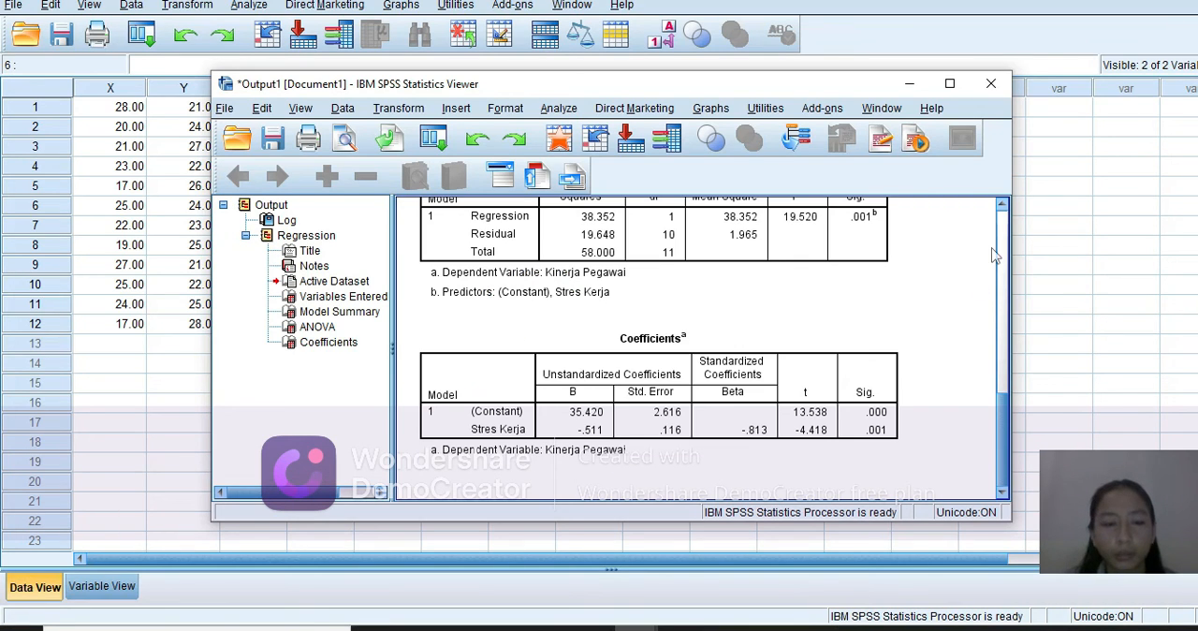
click(1003, 207)
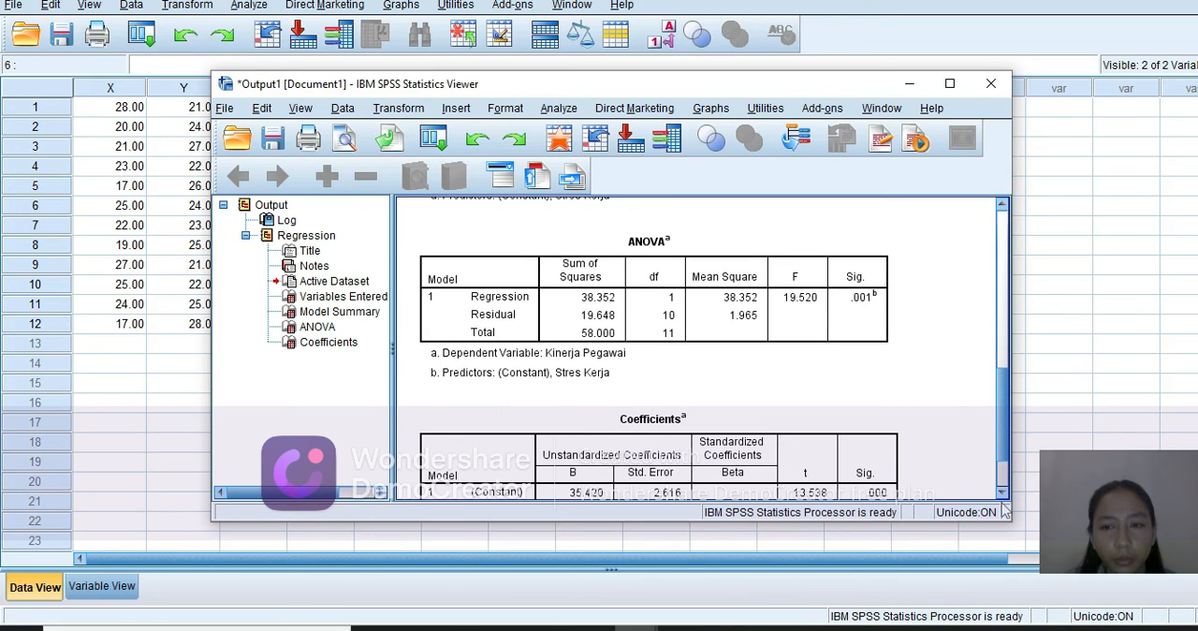
click(1002, 493)
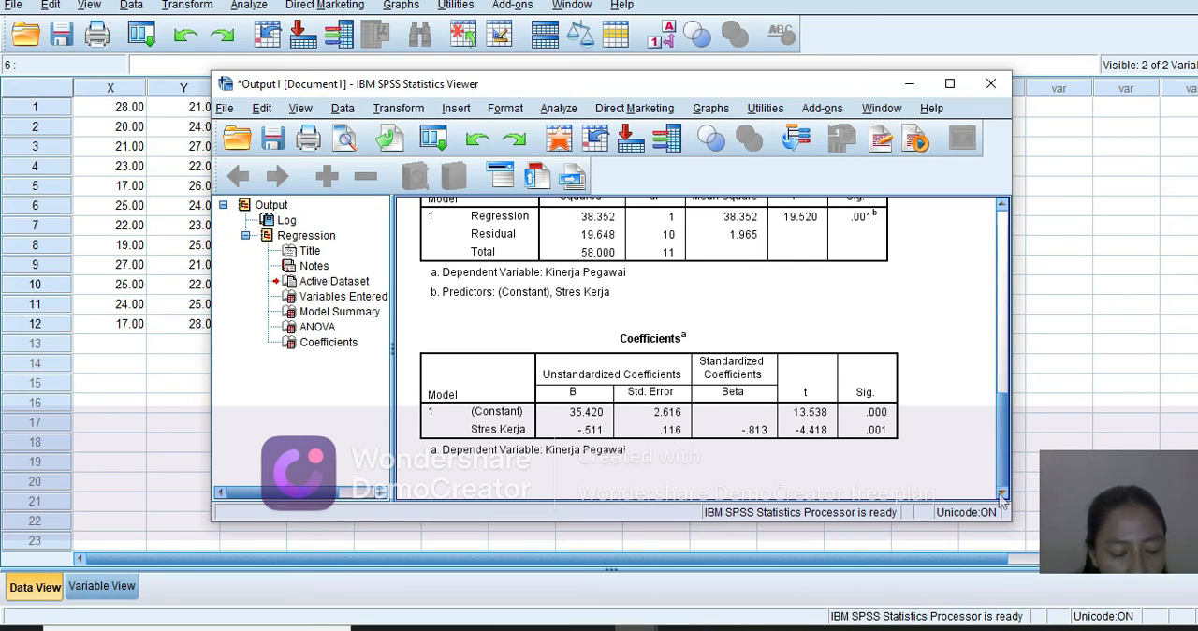
click(824, 442)
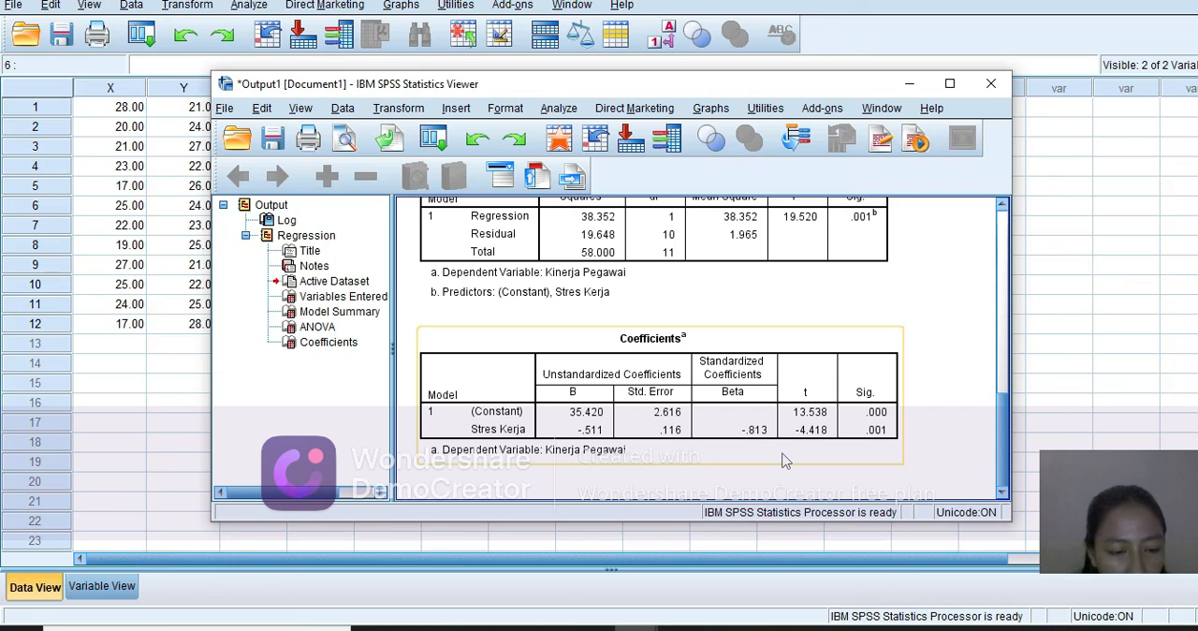
click(784, 461)
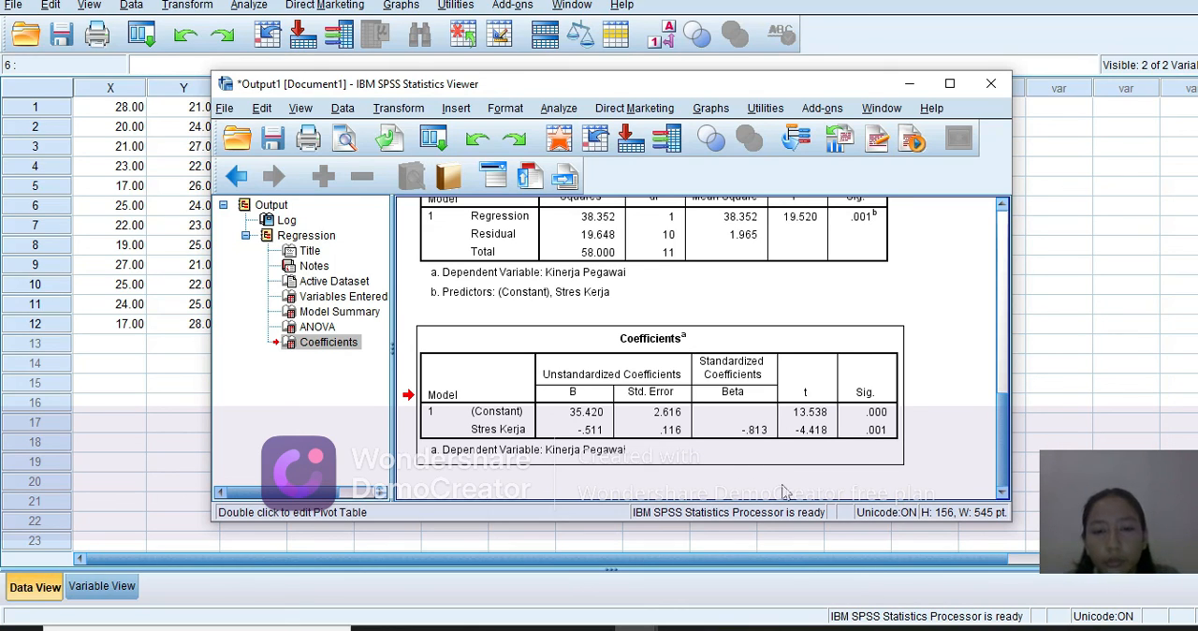
Switch to the PowerPoint presentation and advance from the Tabel Data slide to the closing TERIMAKASIH slide.
click(681, 628)
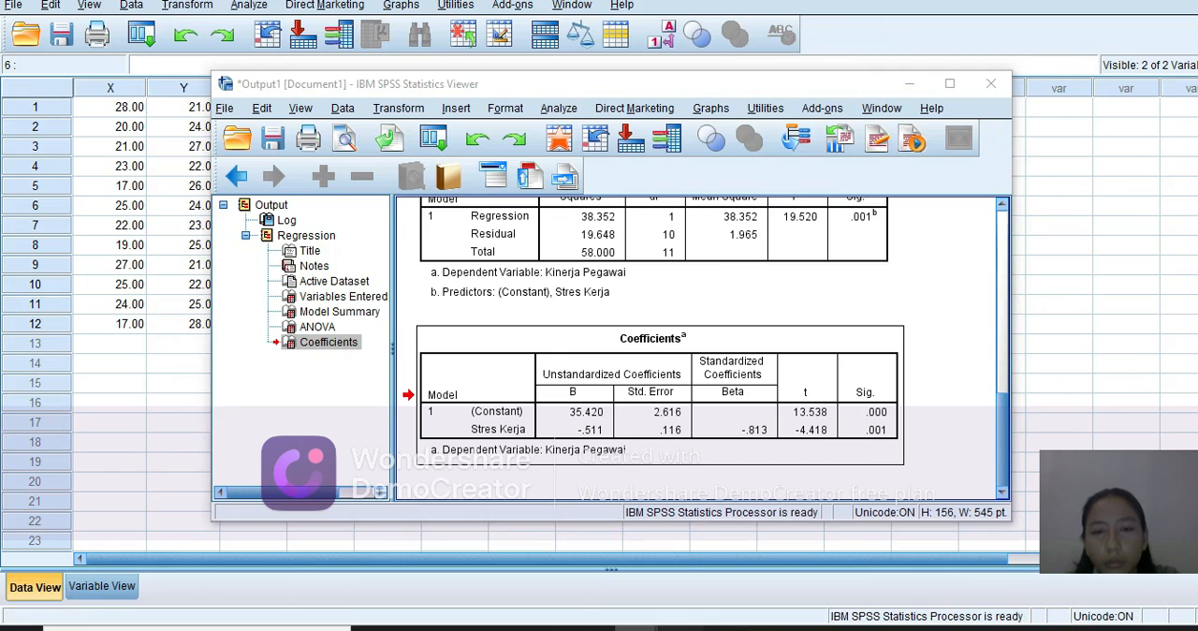
click(879, 476)
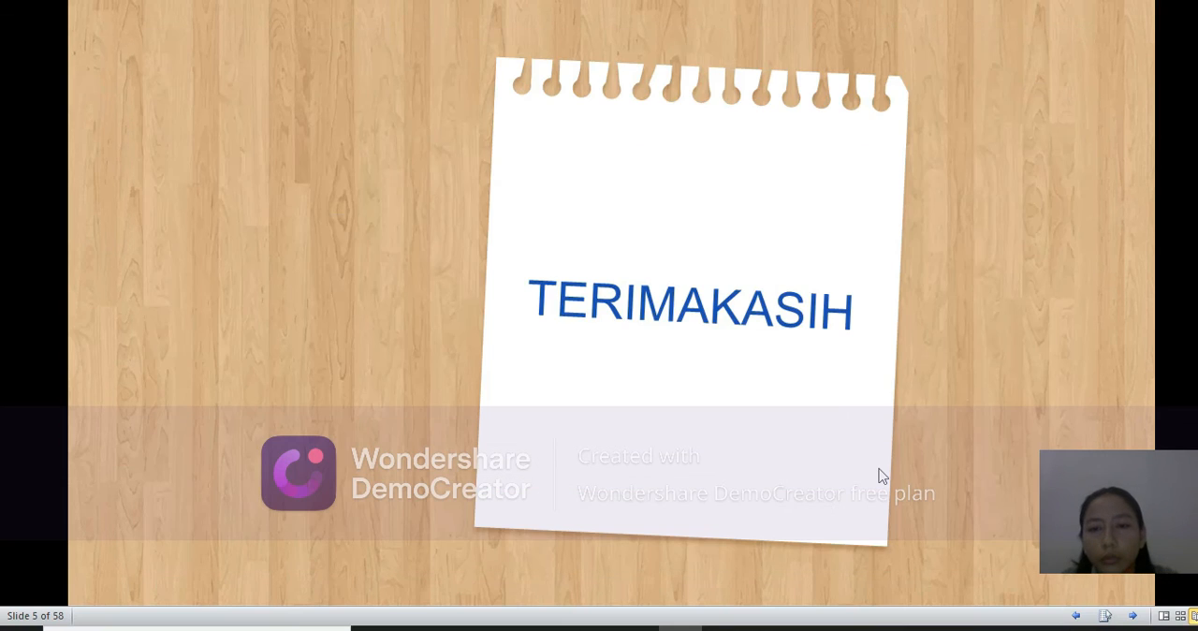